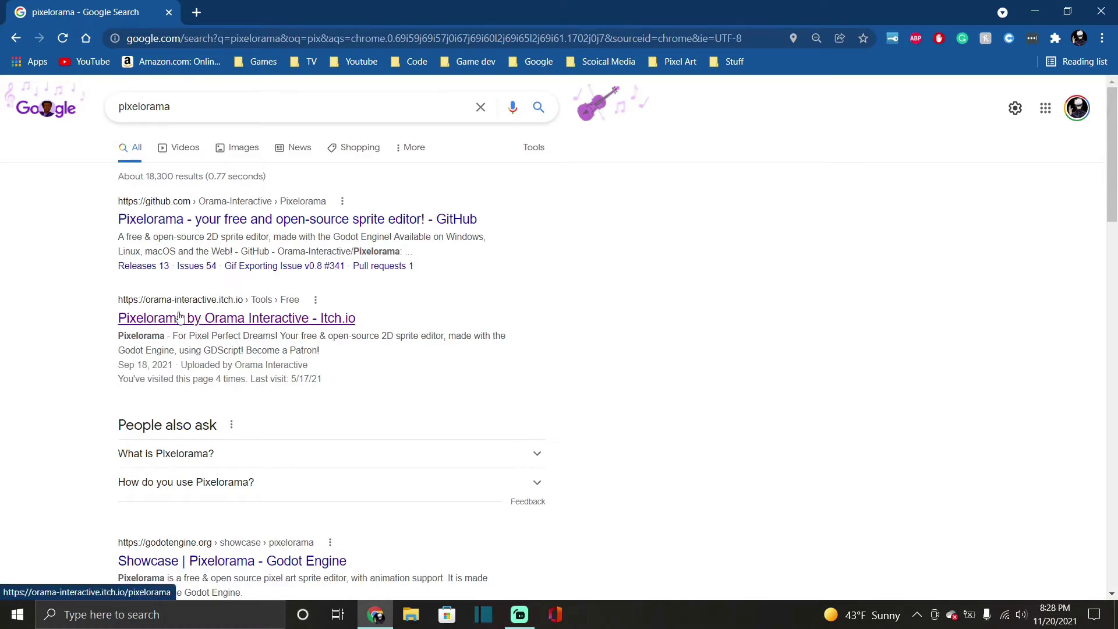
Open the 'Pixelorama by Orama Interactive - Itch.io' search result
click(272, 319)
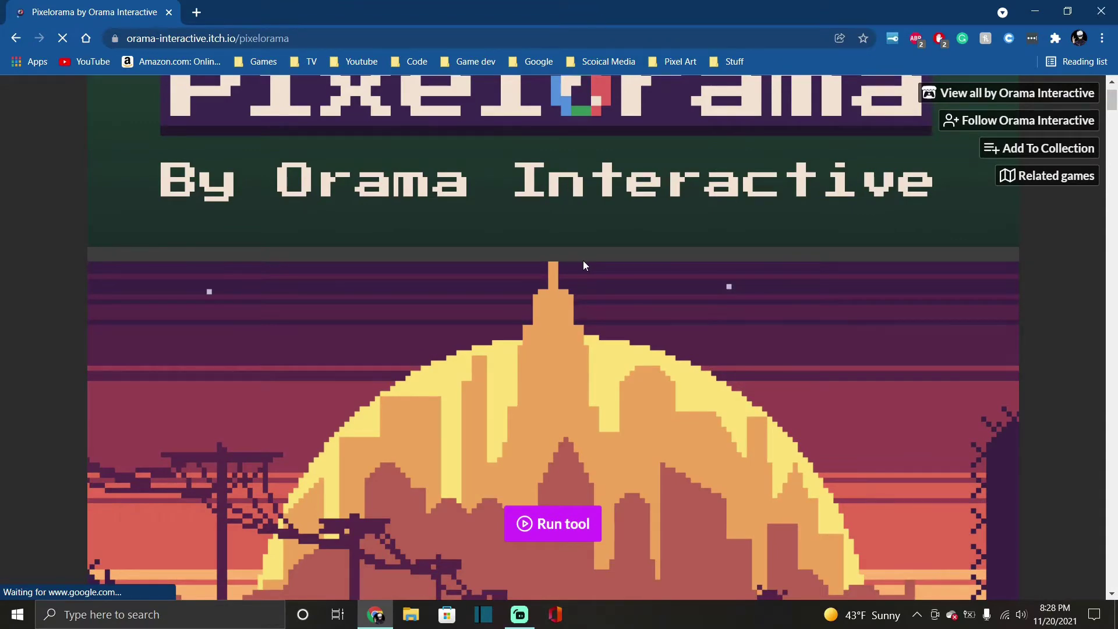
Browse the Pixelorama page, then jump to the v0.9 Windows, Linux and Mac download list
scroll(584, 265, down, 10)
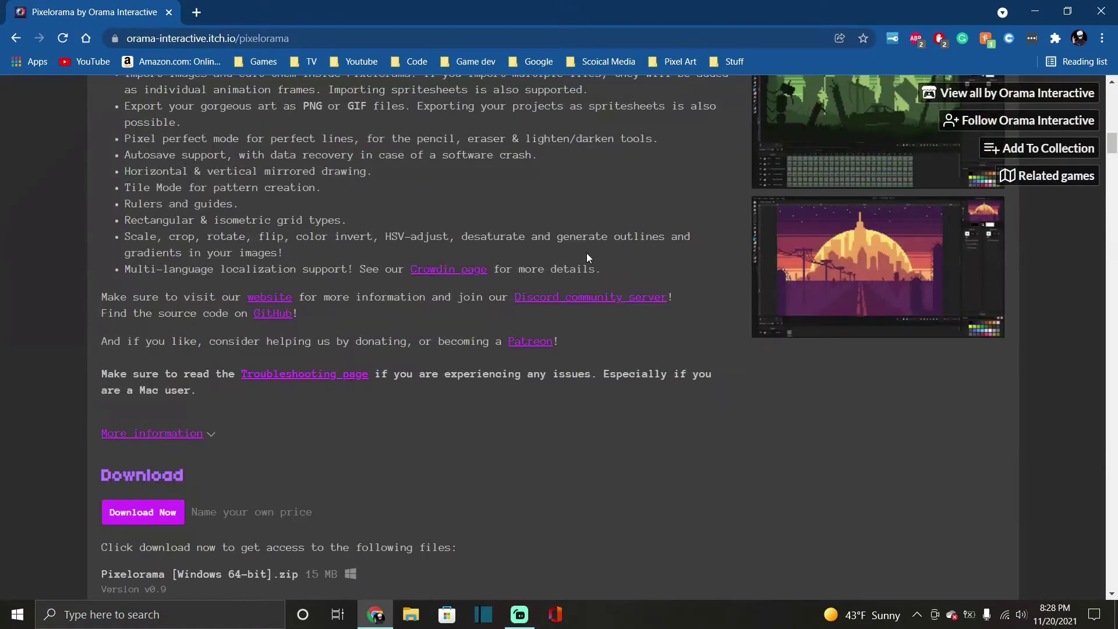
scroll(587, 257, up, 3)
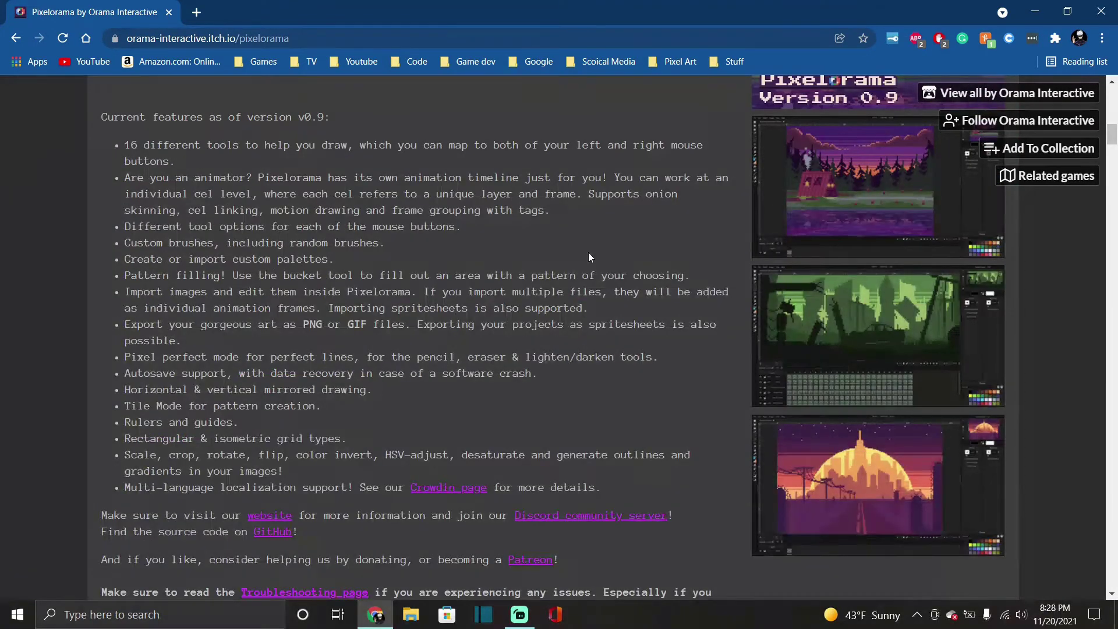
scroll(588, 253, up, 2)
scroll(588, 253, down, 2)
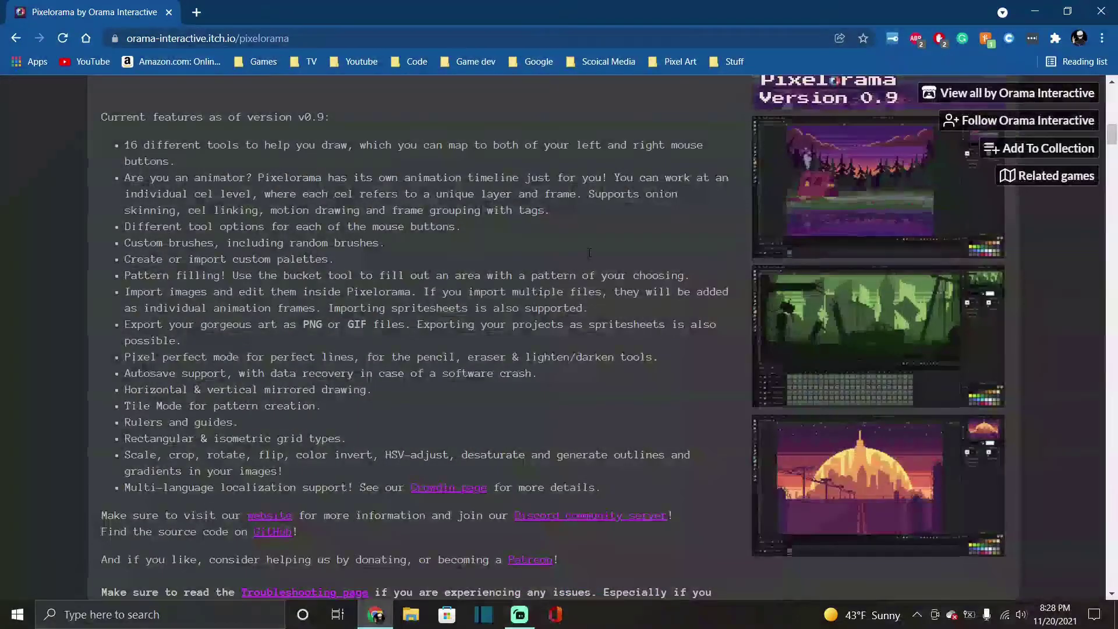
scroll(588, 253, up, 1)
scroll(589, 251, up, 10)
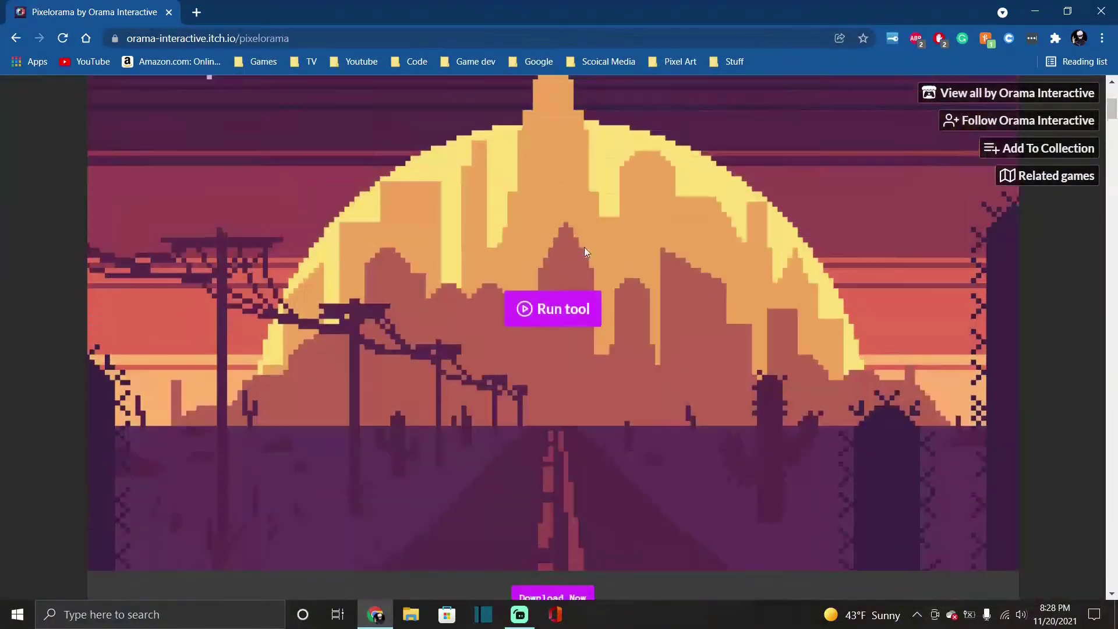
scroll(602, 245, down, 13)
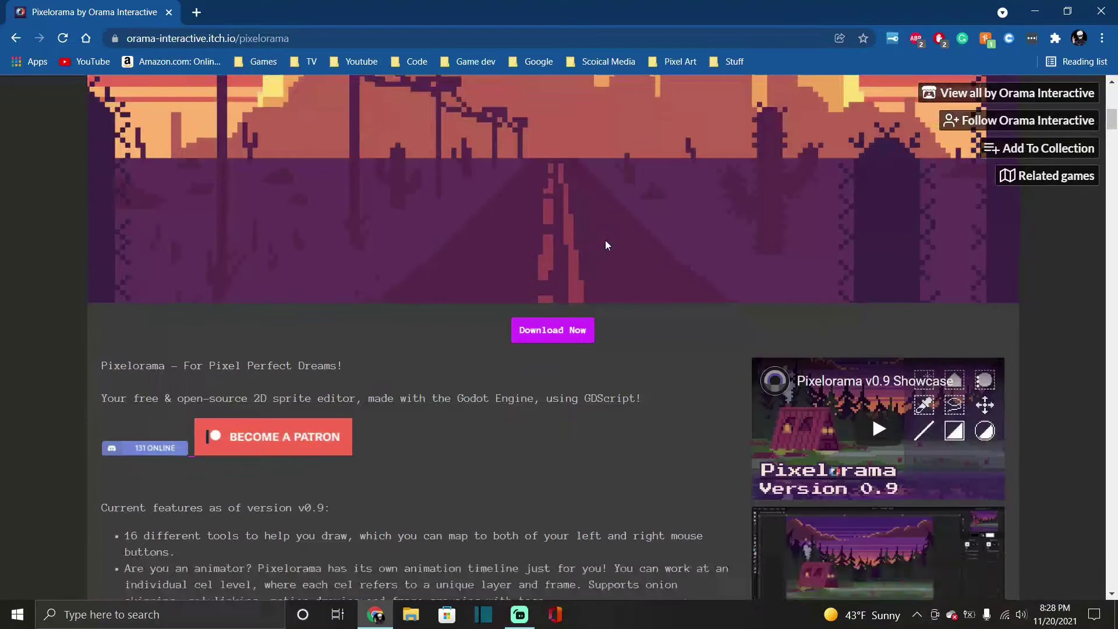
scroll(606, 244, down, 3)
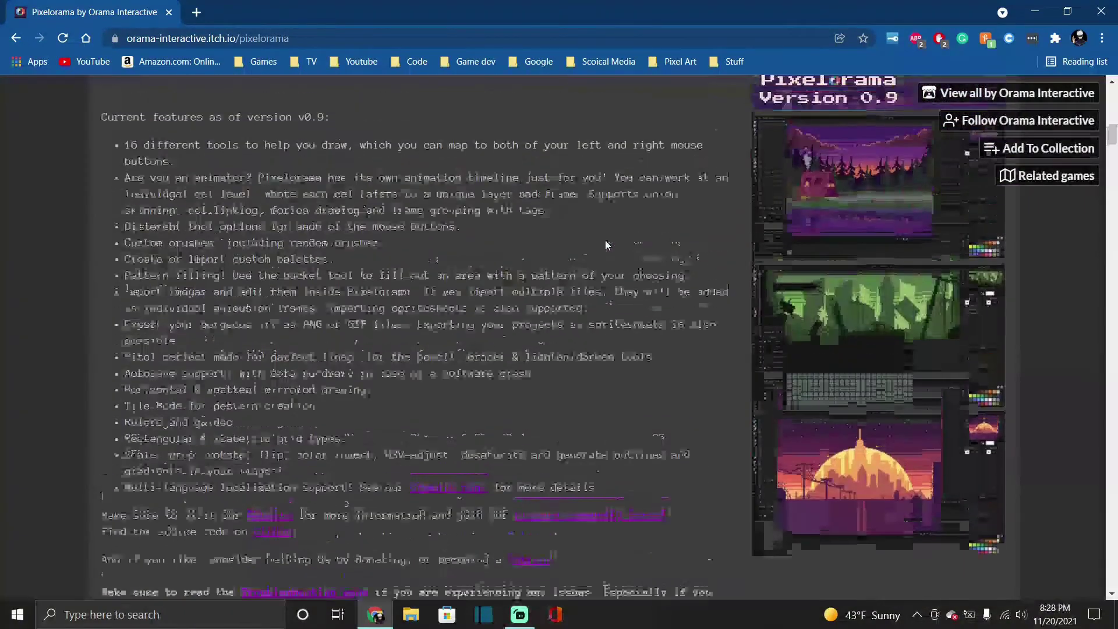
scroll(334, 473, up, 10)
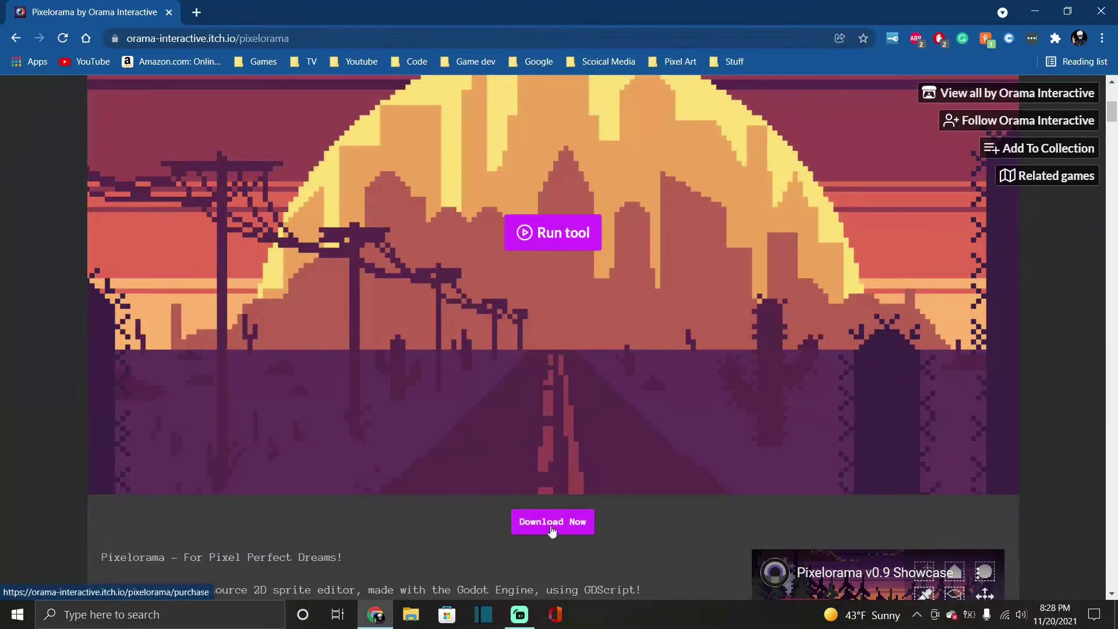
click(551, 527)
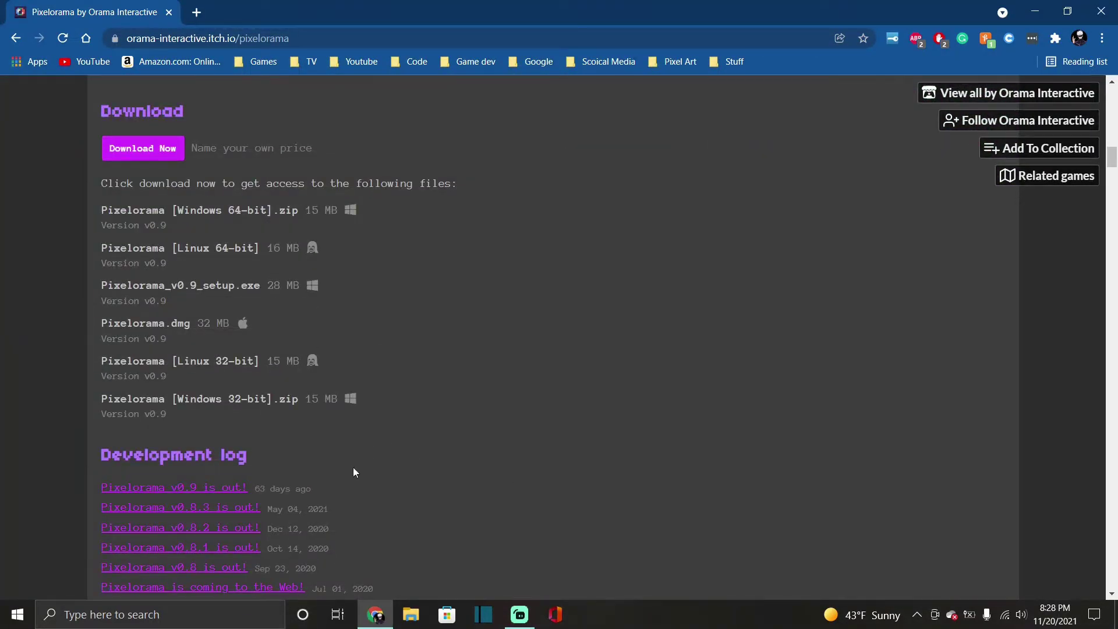
Read through the page's devlog, comments and features sections
scroll(354, 472, down, 3)
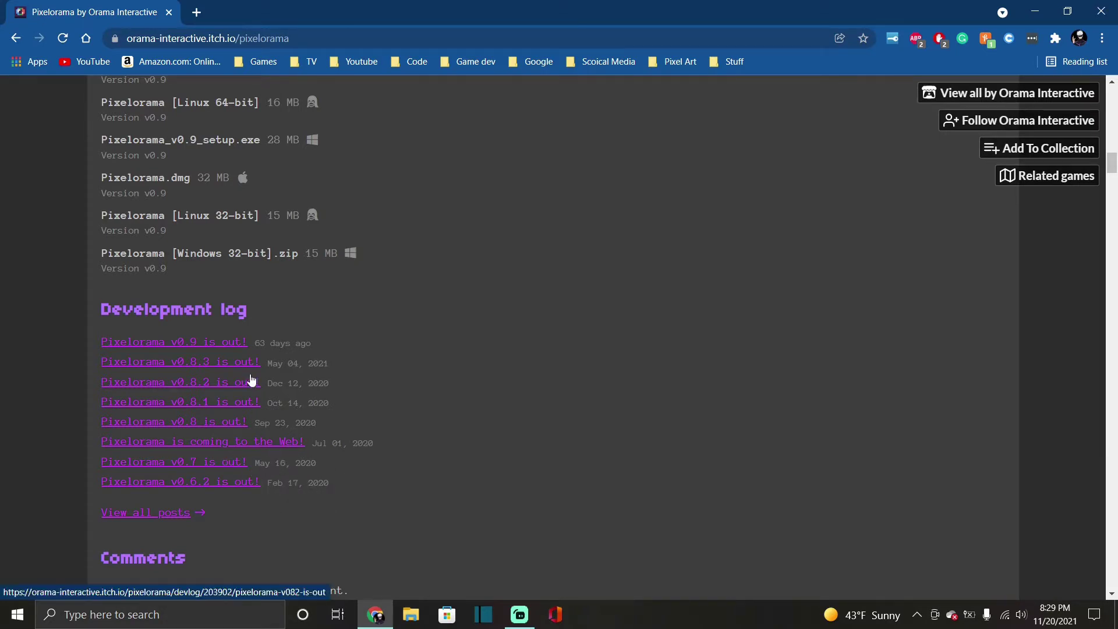
scroll(242, 357, down, 4)
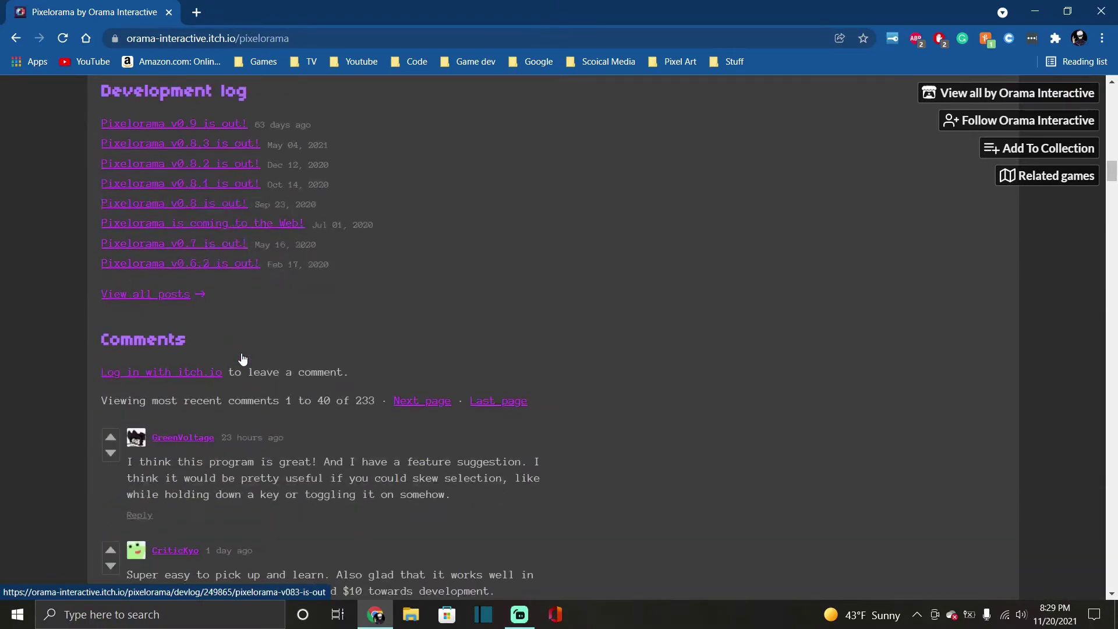
scroll(256, 358, up, 15)
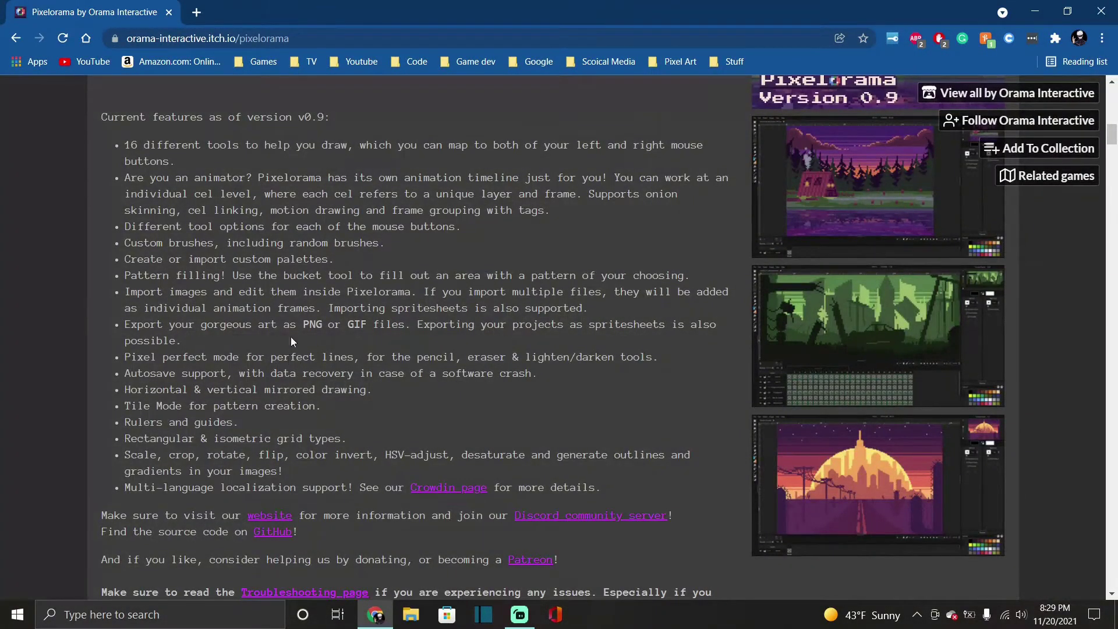
scroll(297, 327, up, 3)
scroll(367, 335, down, 10)
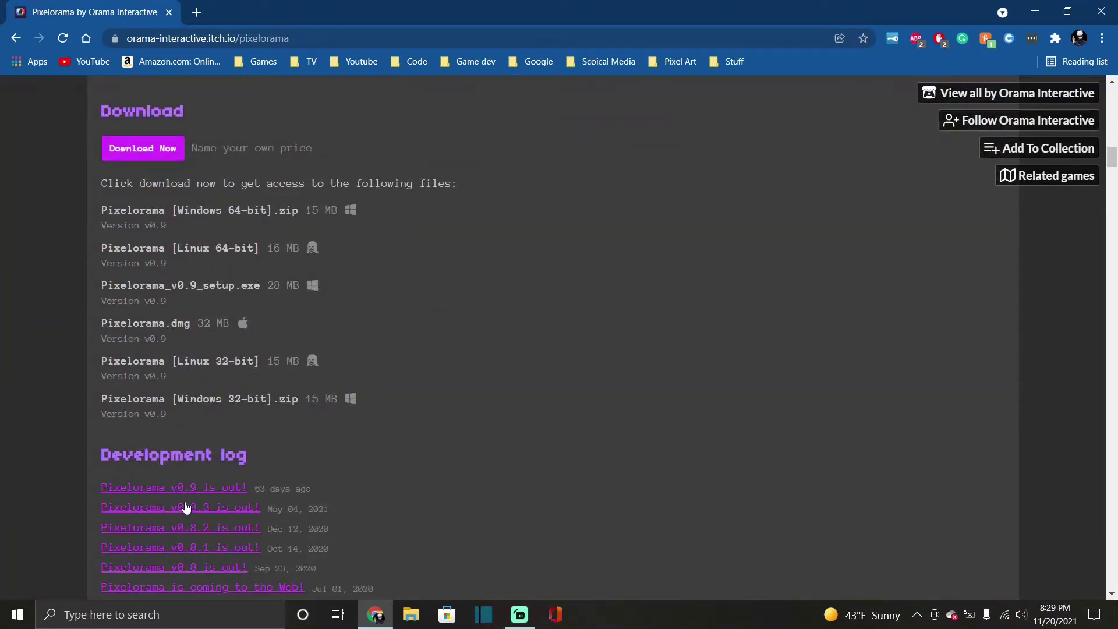
scroll(349, 461, up, 1)
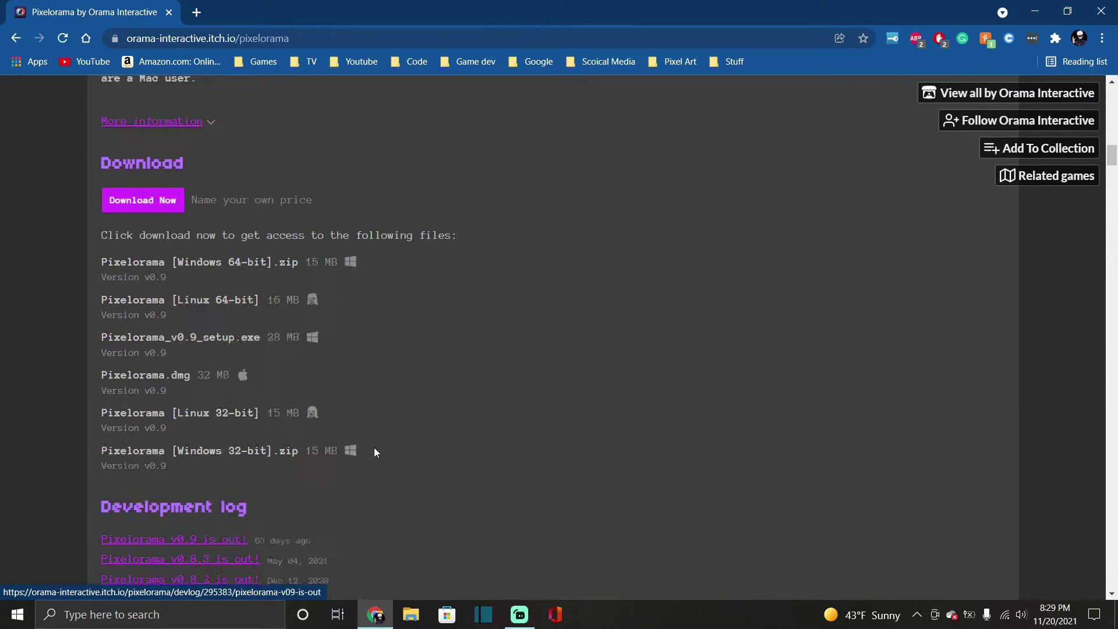
scroll(374, 452, up, 15)
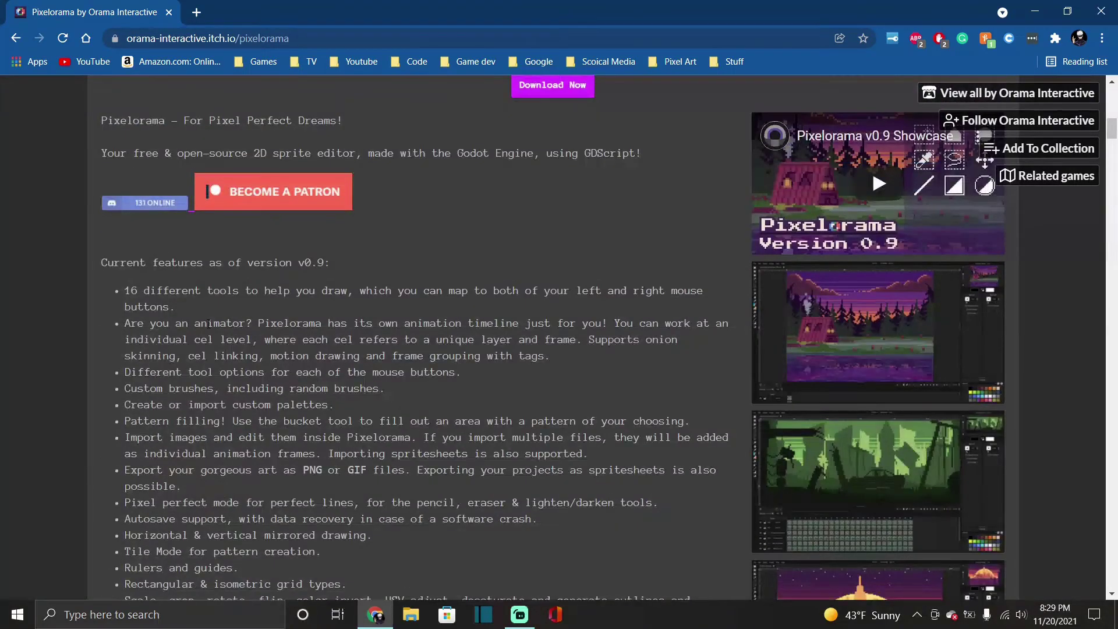
scroll(216, 251, down, 1)
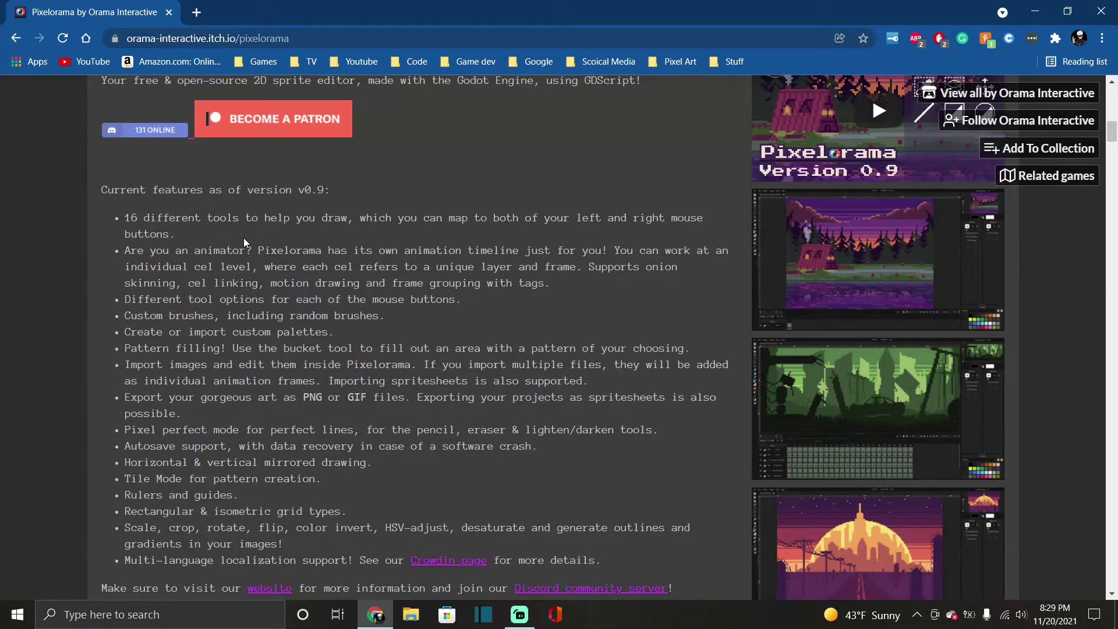
scroll(216, 279, down, 1)
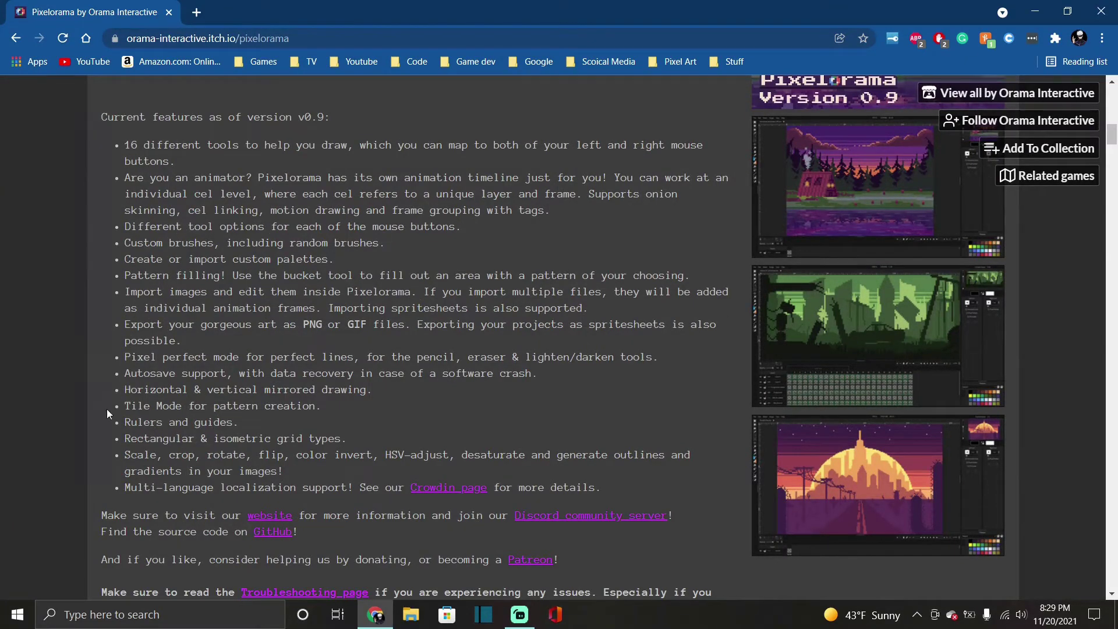
Return to the banner and run the in-browser version of Pixelorama
scroll(292, 437, up, 10)
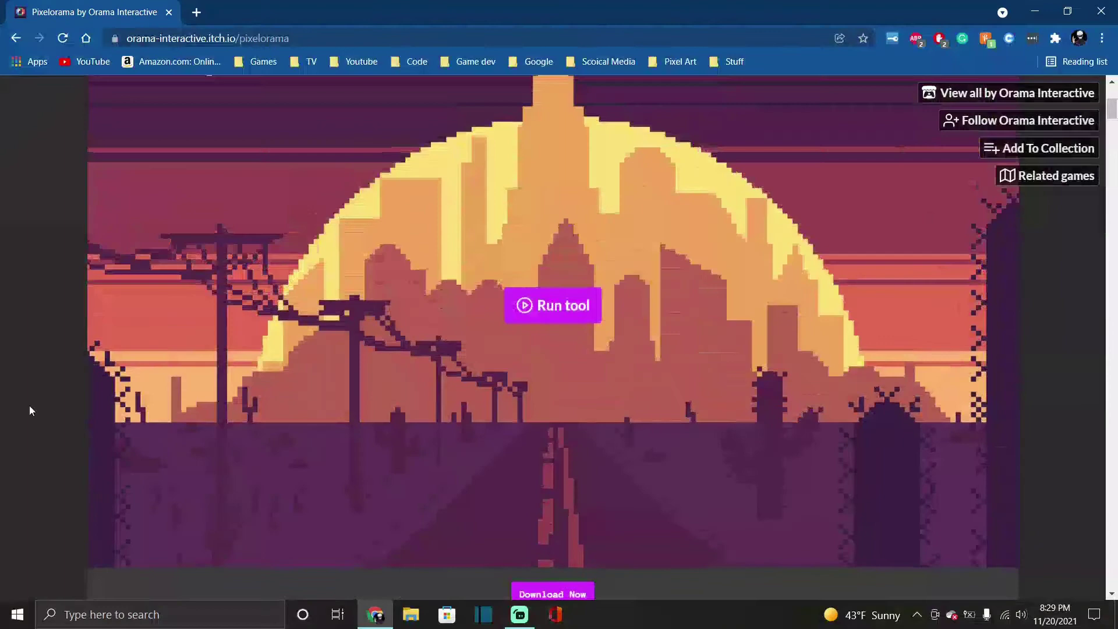
scroll(513, 388, up, 3)
scroll(517, 389, down, 2)
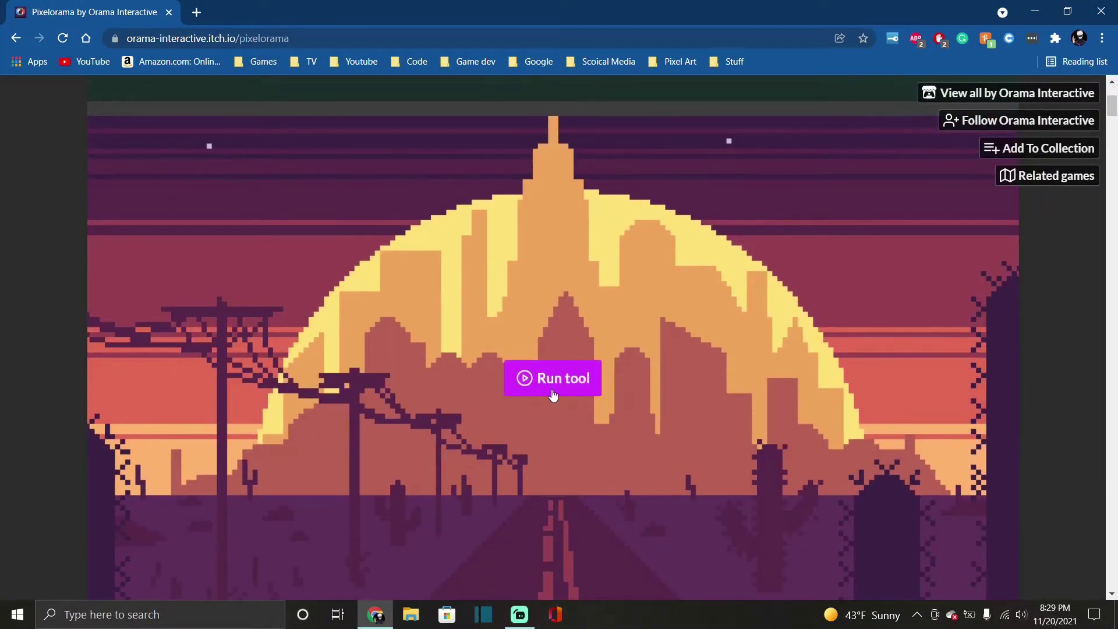
scroll(552, 391, down, 1)
scroll(556, 372, down, 1)
click(567, 311)
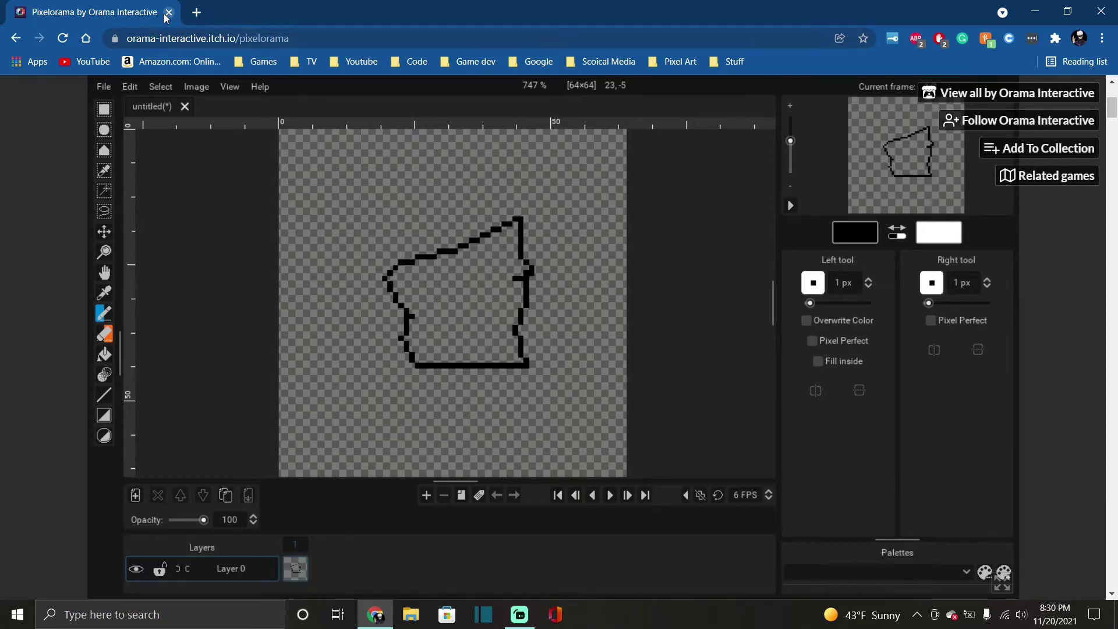
Close the Pixelorama tab, check Downloads, then launch Pixelorama v0.9 from its desktop shortcut
click(168, 12)
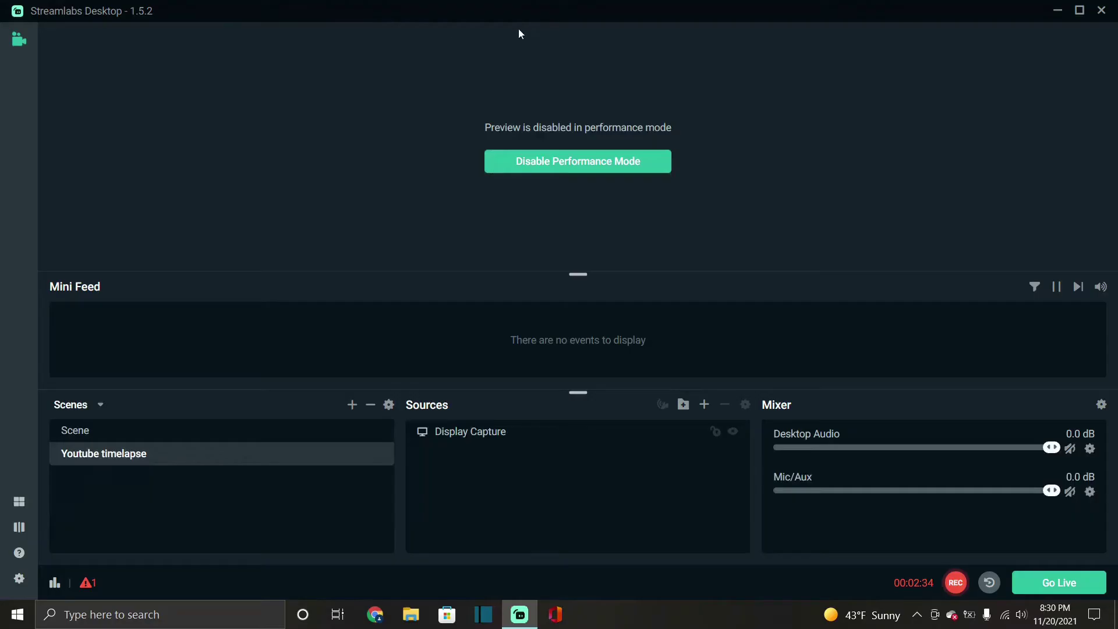
click(1058, 10)
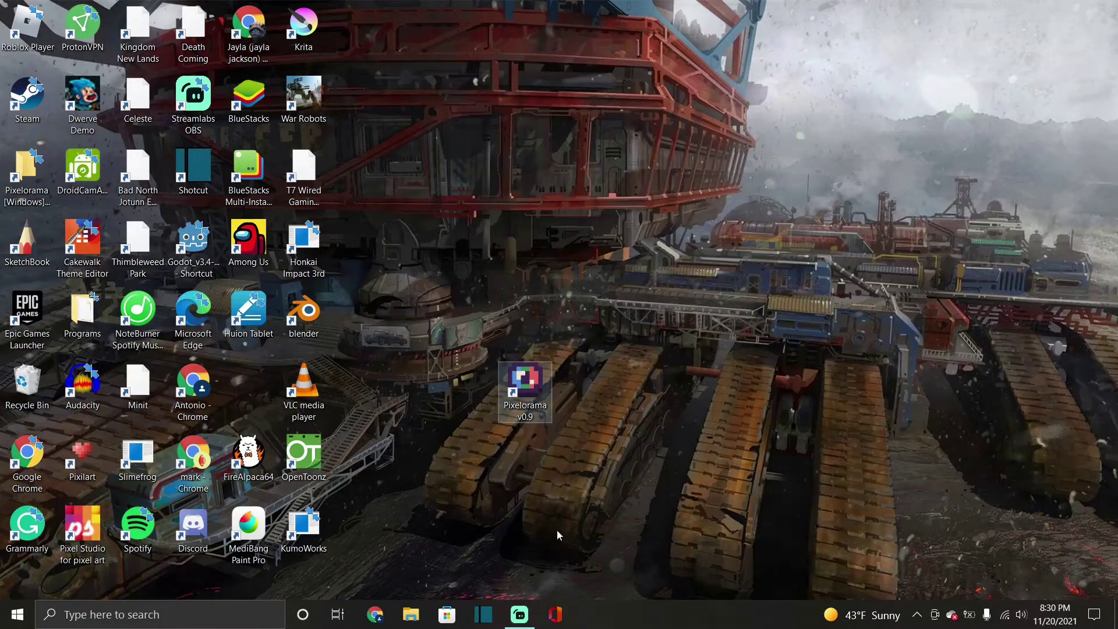
click(406, 616)
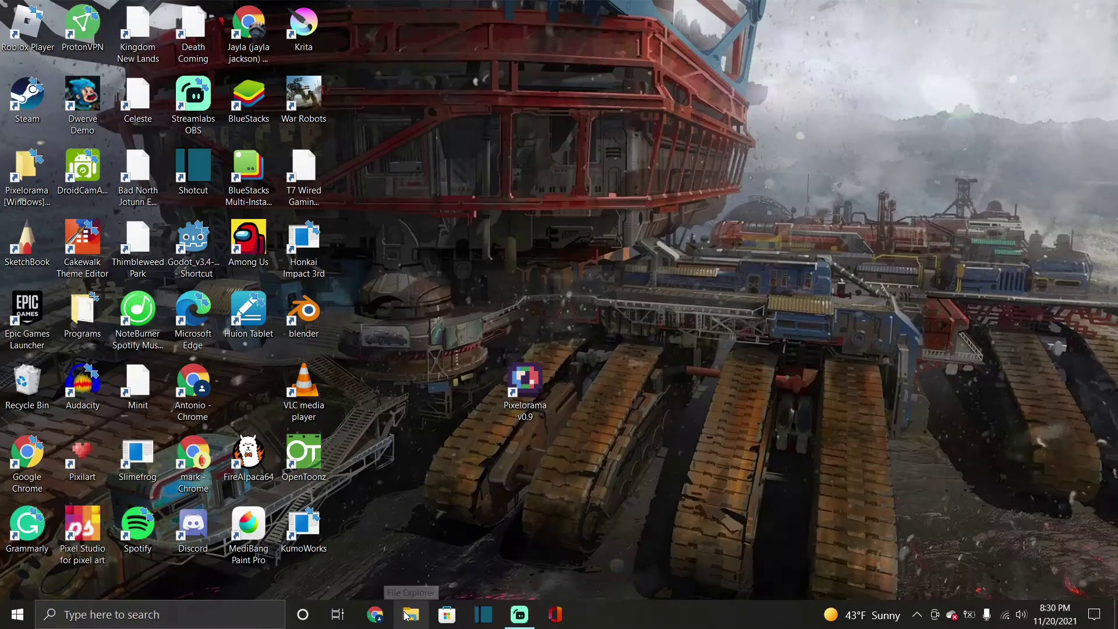
click(530, 199)
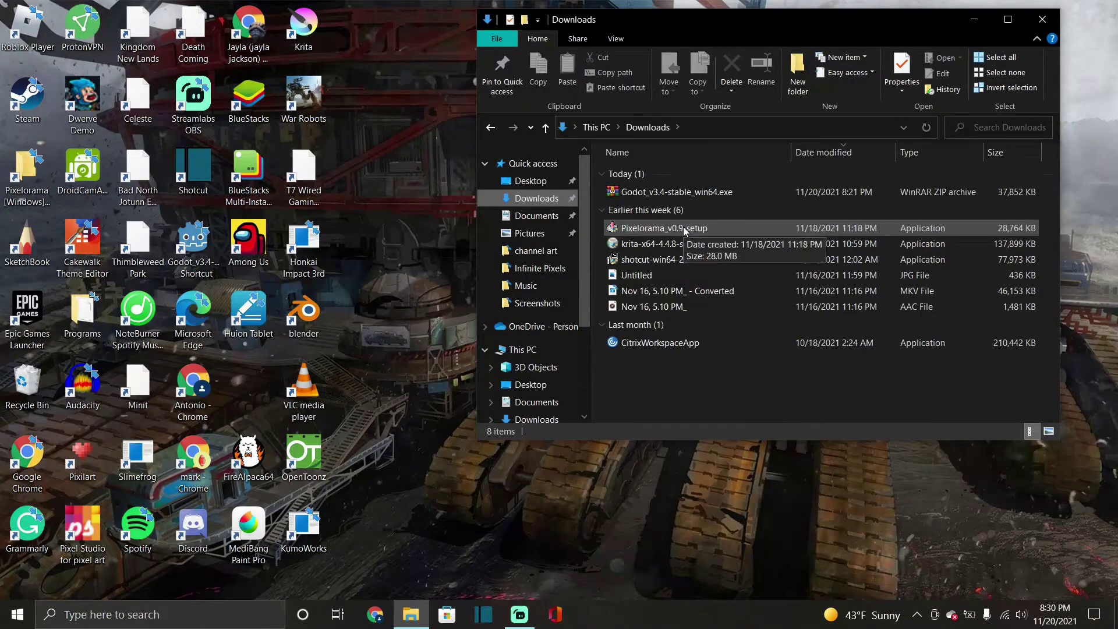
click(984, 21)
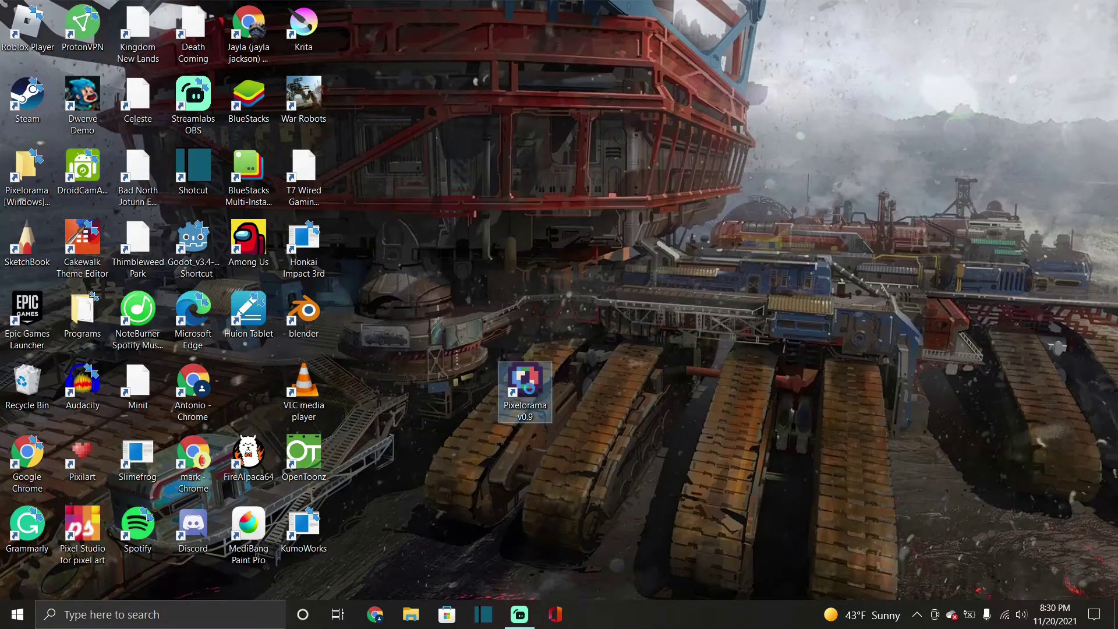
right_click(531, 391)
key(Return)
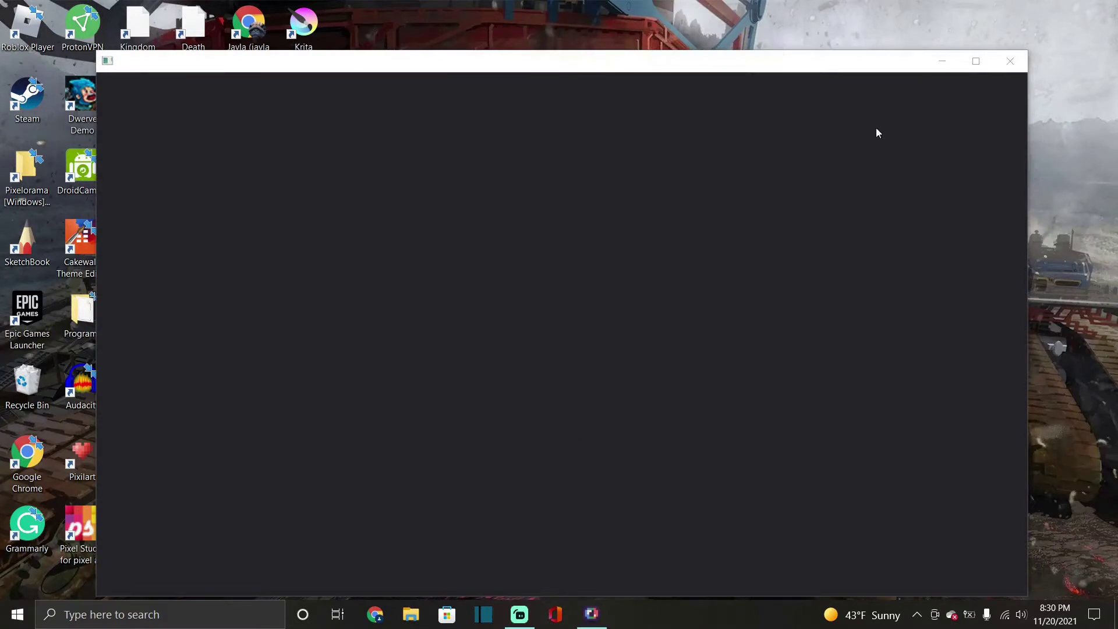
Maximize the Pixelorama window and start a new default 64 × 64 px image
click(974, 63)
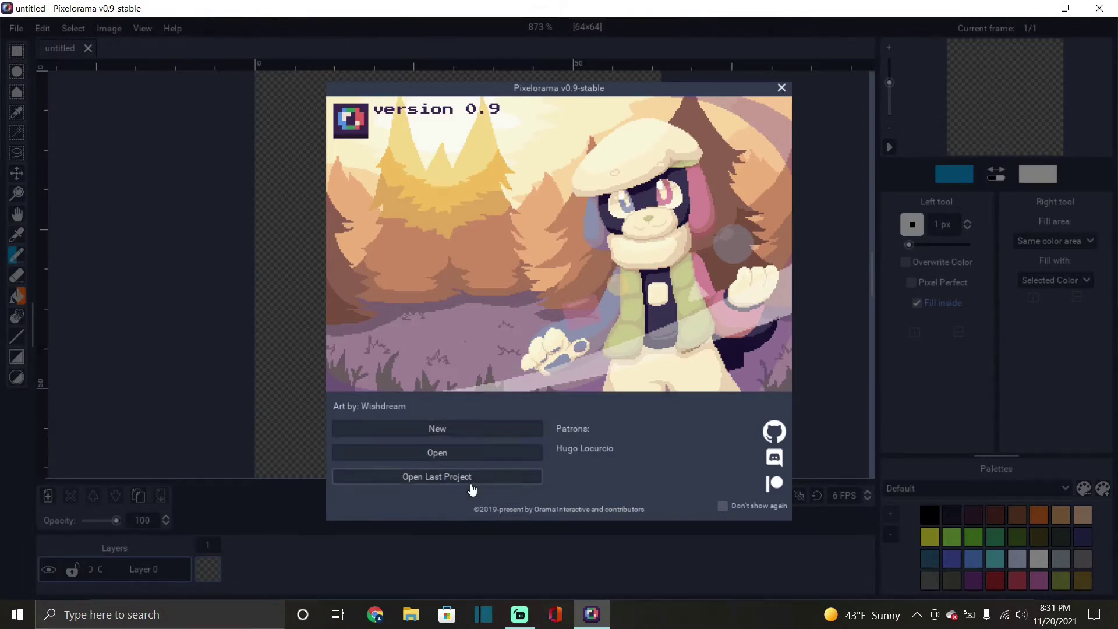
click(460, 429)
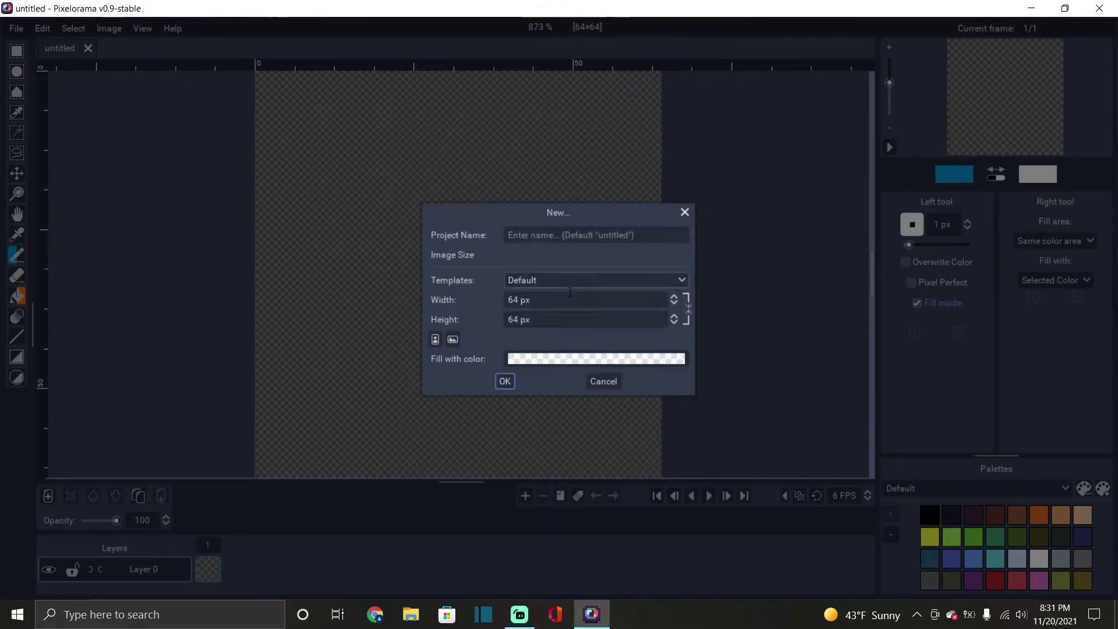
Set the new image's width to 110 px while keeping the height at 64 px
click(689, 312)
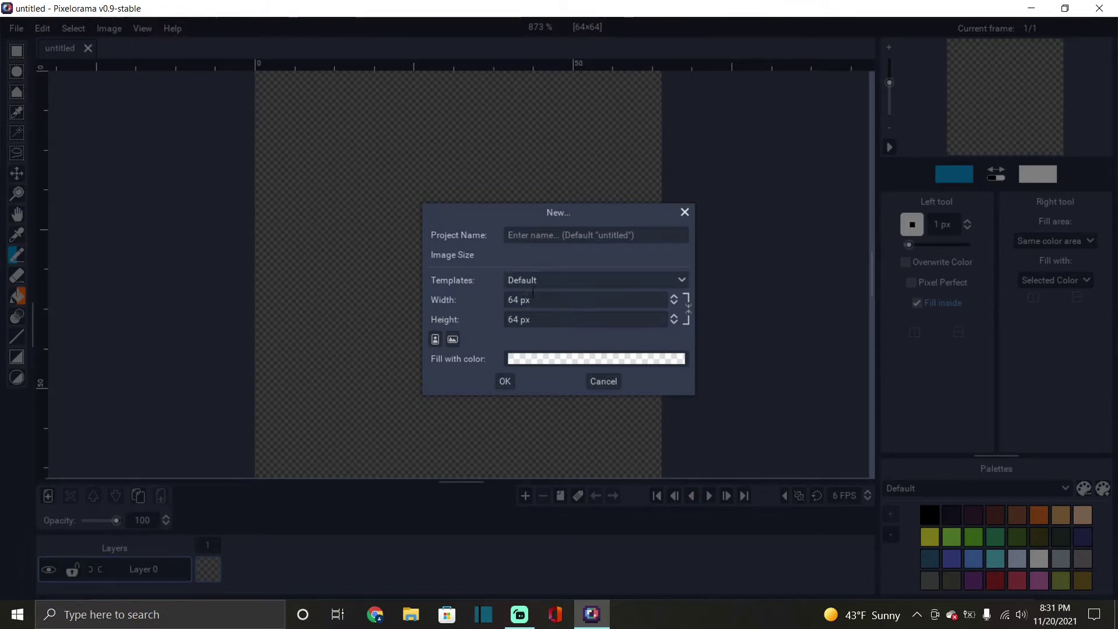
click(587, 281)
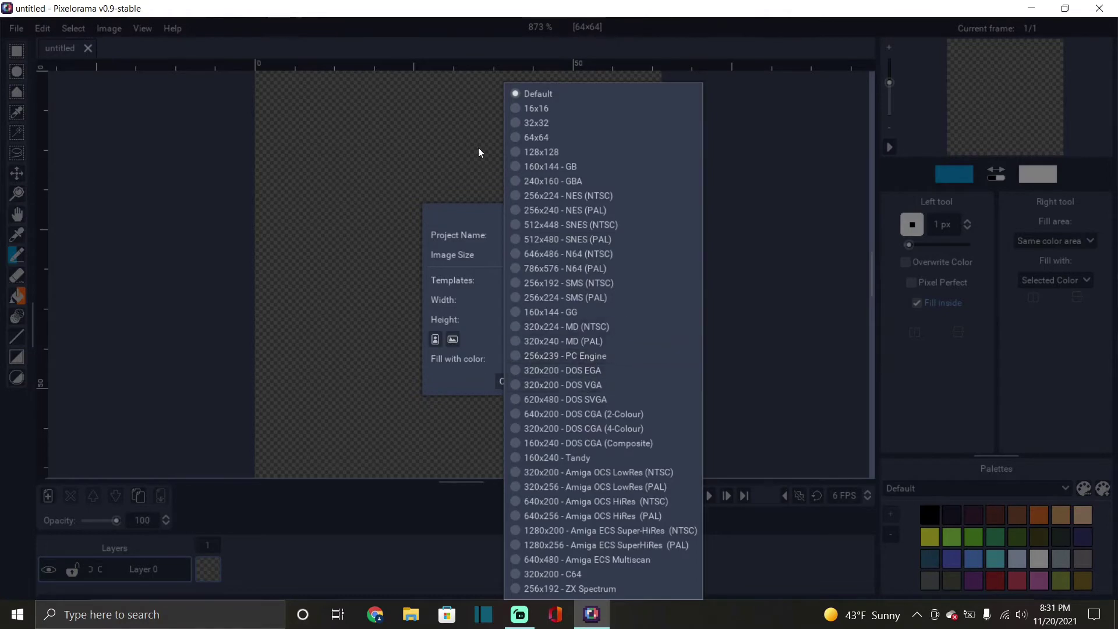
click(493, 248)
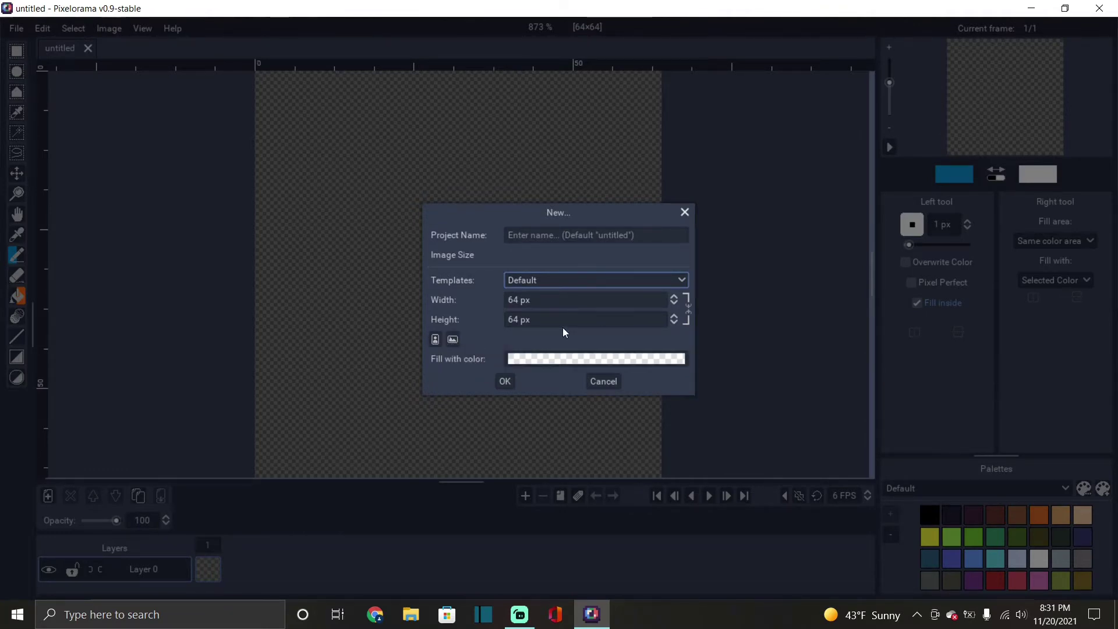
click(520, 320)
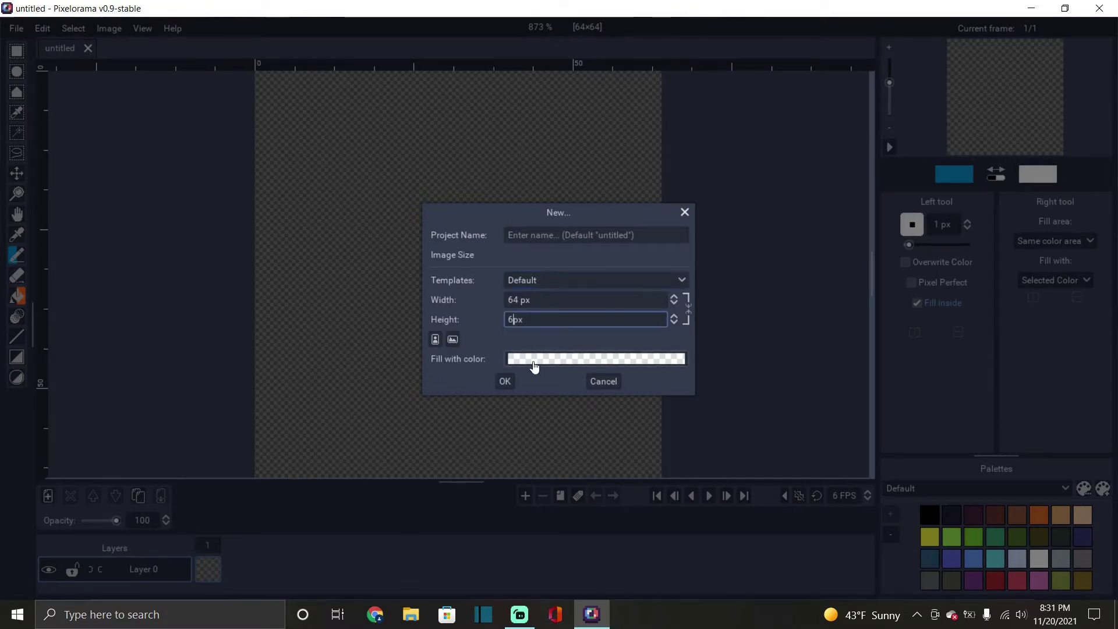
key(BackSpace)
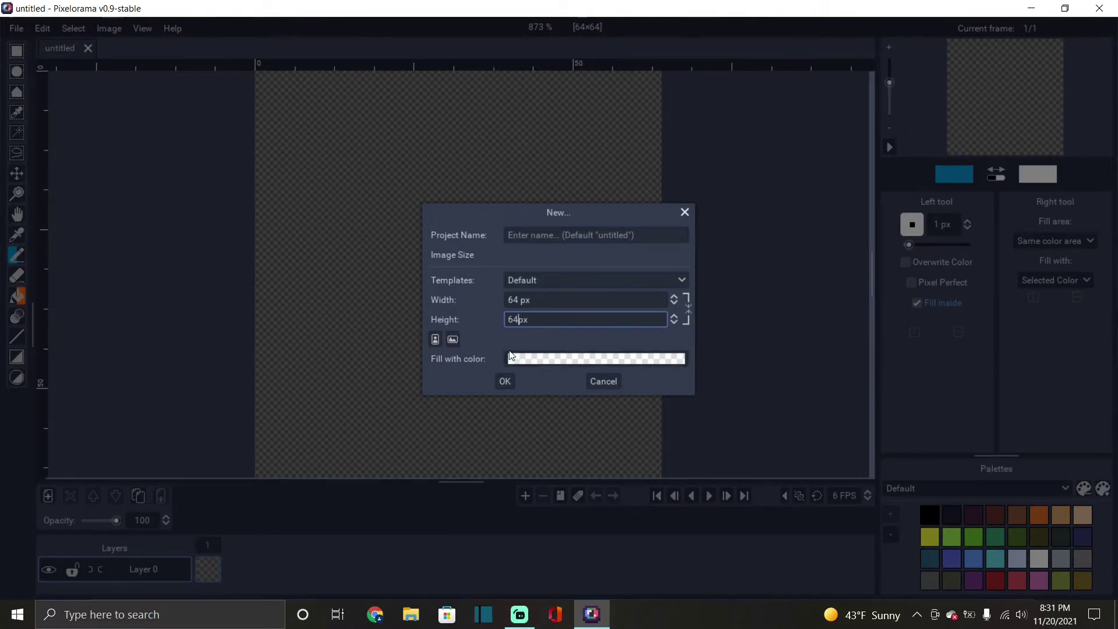
click(516, 303)
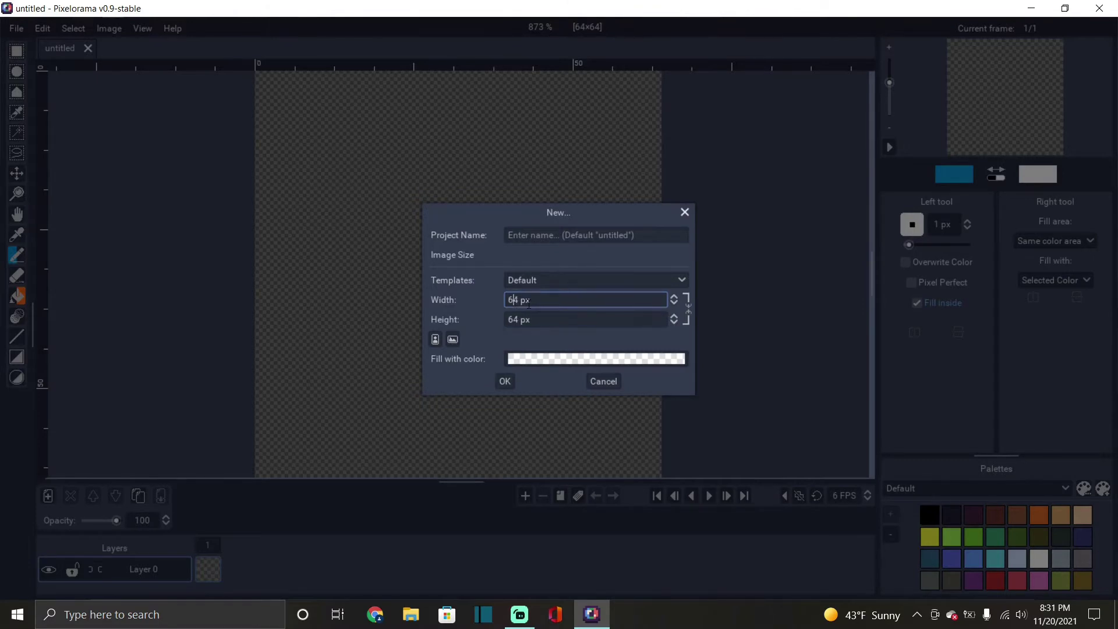
key(BackSpace)
key(BackSpace)
text(112)
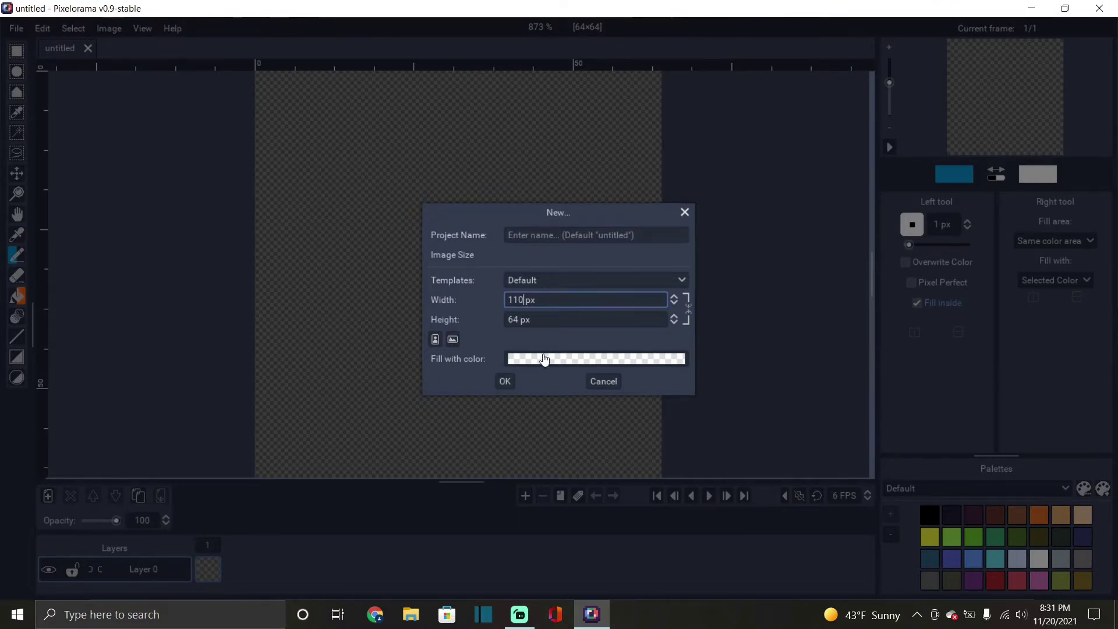
Create the 110 × 64 image and zoom the canvas to fit
click(505, 381)
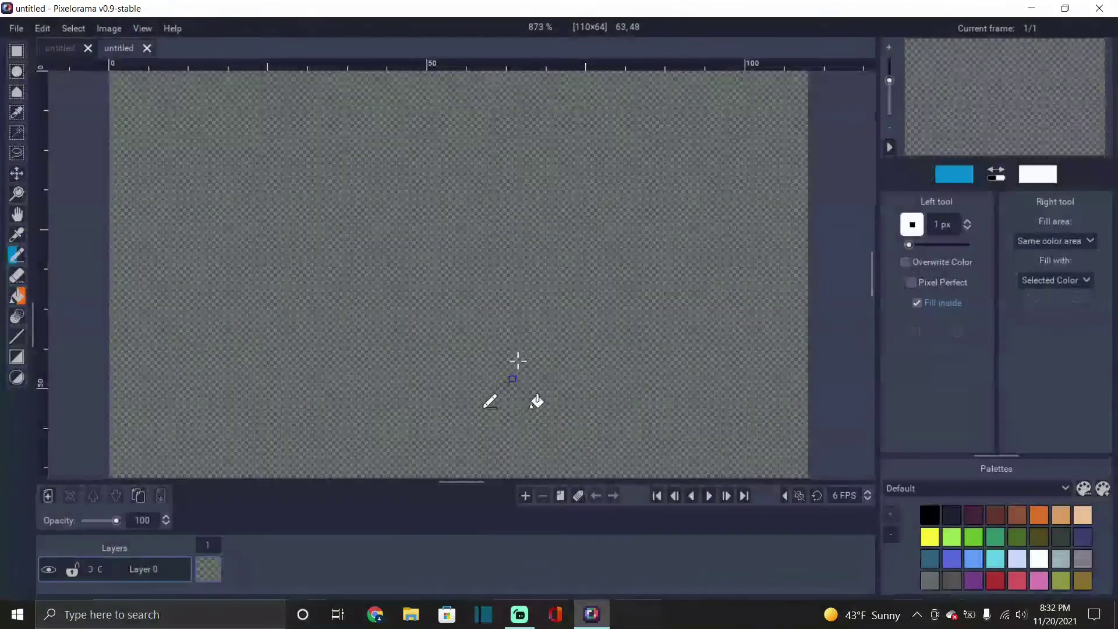
scroll(517, 361, down, 2)
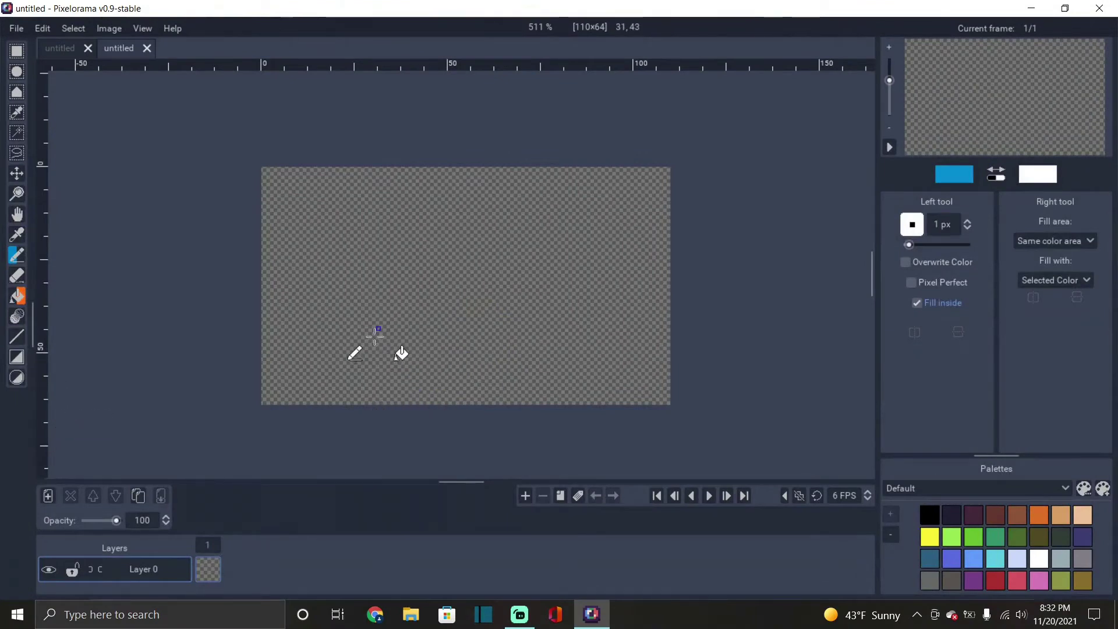
scroll(454, 314, up, 2)
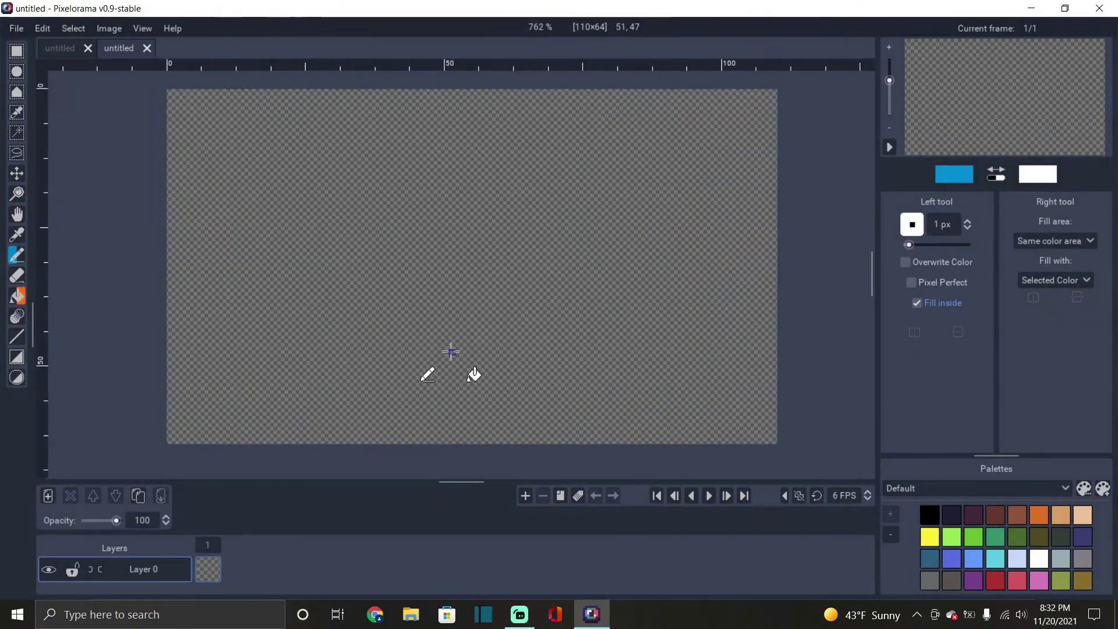
scroll(451, 351, up, 1)
scroll(449, 342, down, 1)
scroll(442, 219, up, 1)
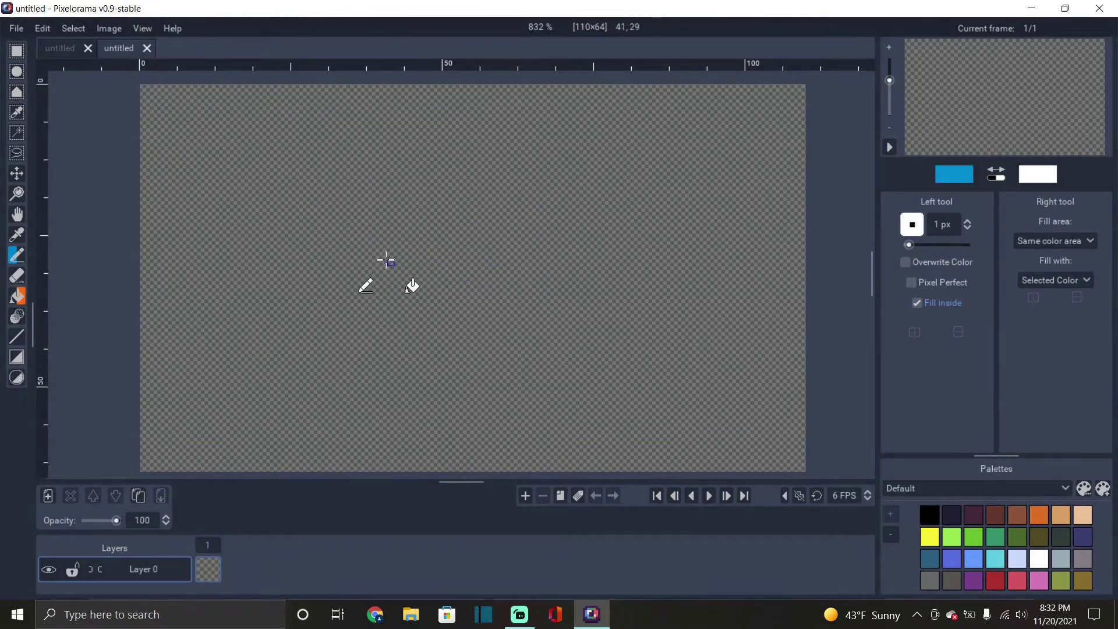
Close the original 64 × 64 project and draw a filled blue blob on the canvas
click(67, 48)
click(115, 52)
click(88, 49)
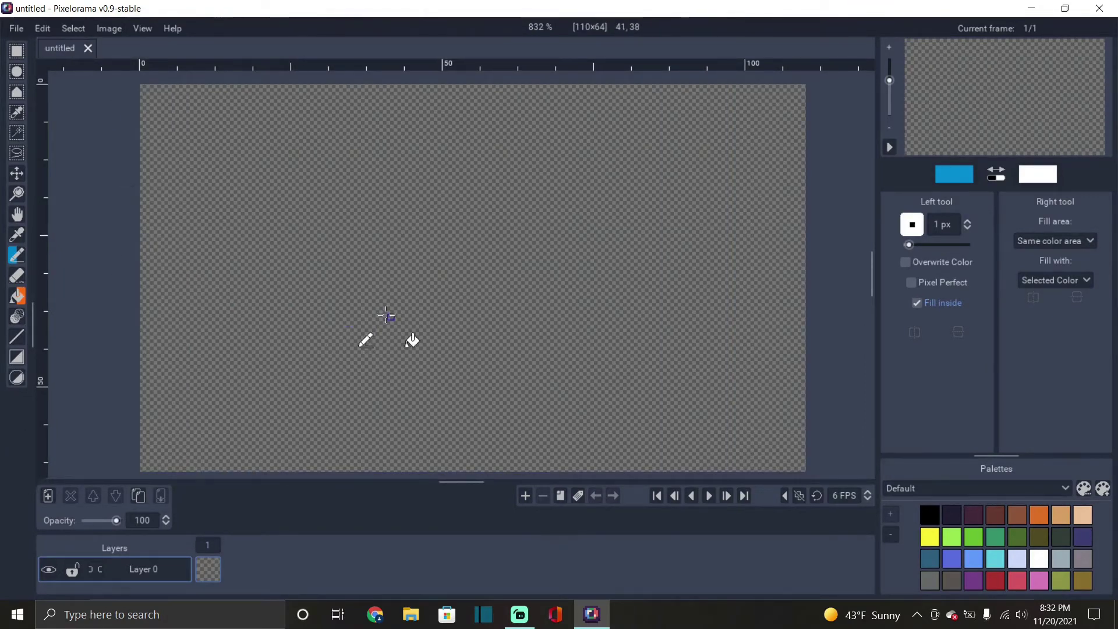
mouse_move(415, 145)
mouse_down()
mouse_move(361, 237)
mouse_move(386, 335)
mouse_move(544, 327)
mouse_move(538, 261)
mouse_move(621, 198)
mouse_move(534, 139)
mouse_move(441, 172)
mouse_move(412, 155)
mouse_up()
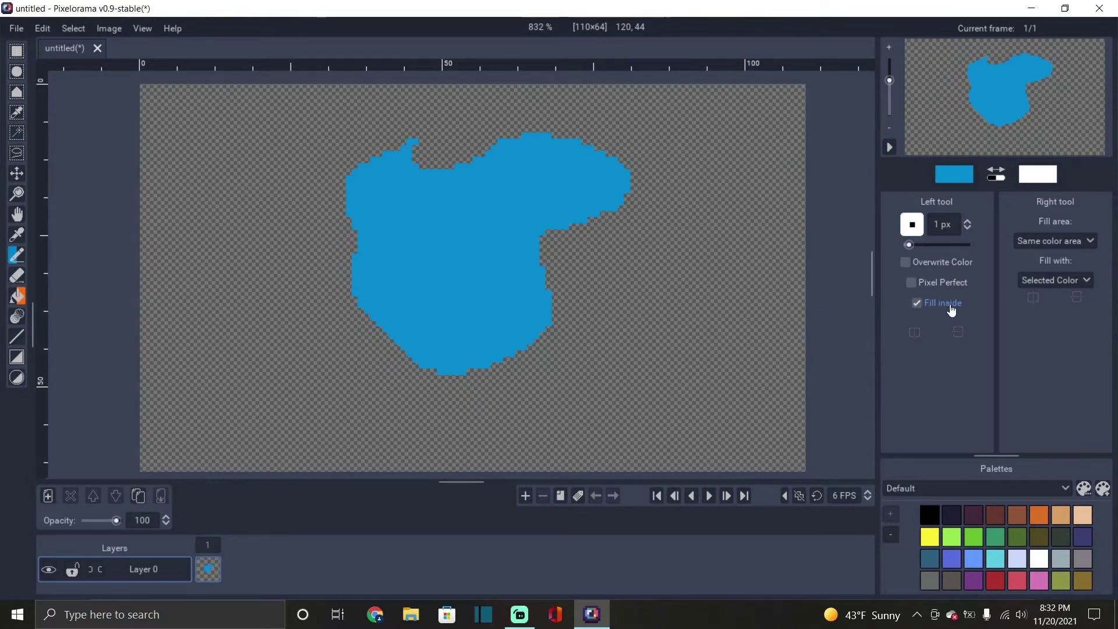
Draw two more blue shapes at the canvas right and left, then undo all shapes
mouse_move(720, 303)
mouse_down()
mouse_move(655, 307)
mouse_move(624, 333)
mouse_move(695, 373)
mouse_move(761, 352)
mouse_move(773, 329)
mouse_move(726, 308)
mouse_up()
mouse_move(180, 331)
mouse_down()
mouse_move(251, 219)
mouse_move(263, 375)
mouse_move(247, 354)
mouse_move(181, 330)
mouse_up()
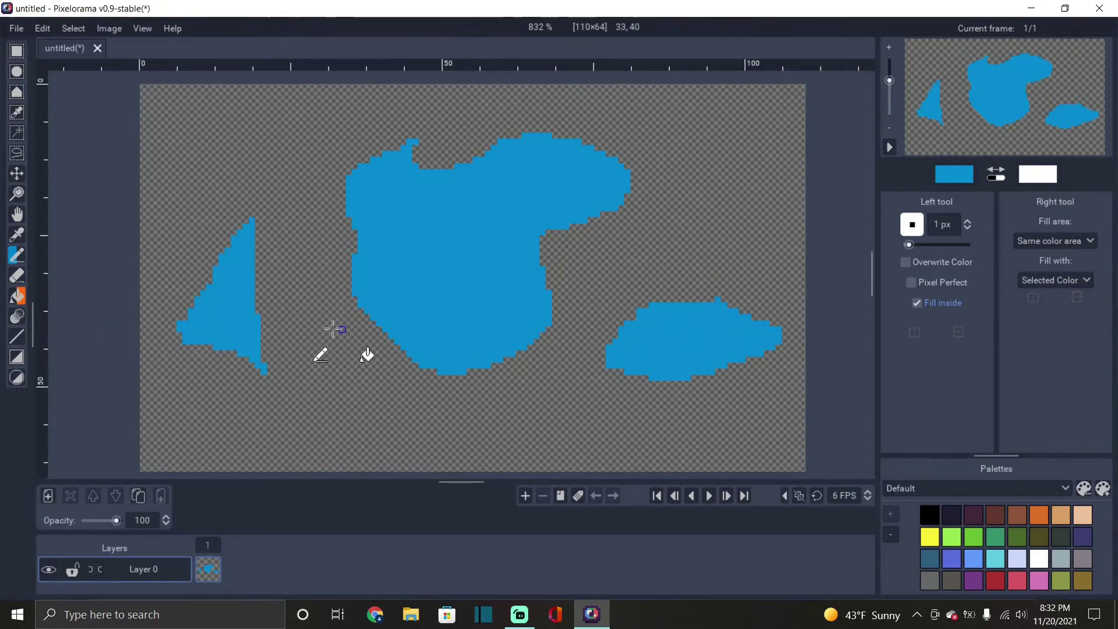
key(ctrl+z)
key(ctrl+z)
key(ctrl+z)
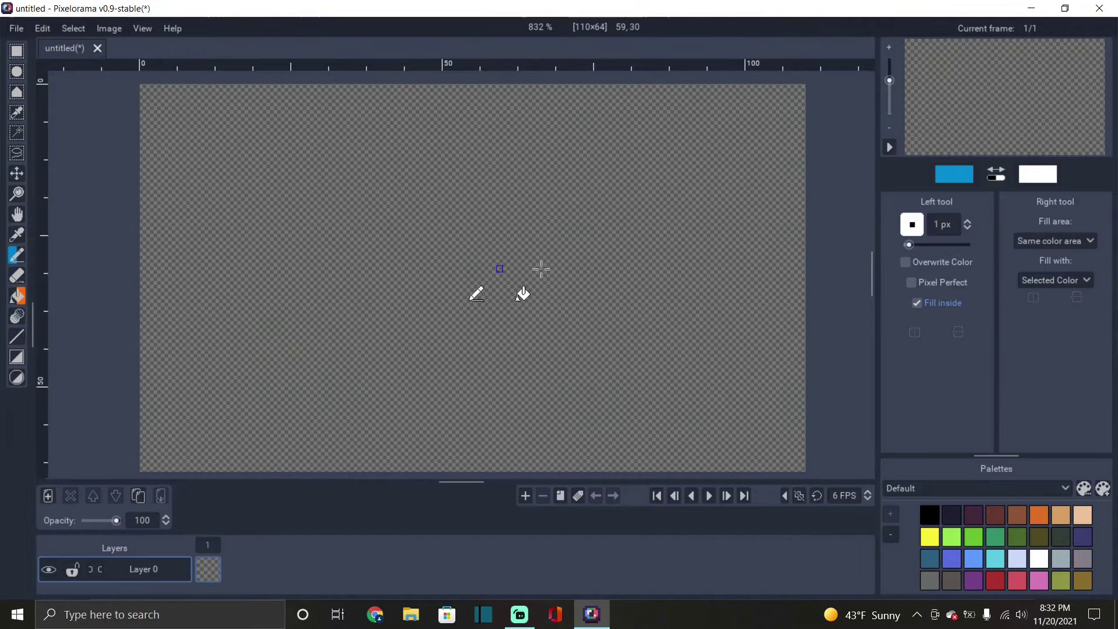
Draw a blue C-shaped outline, then undo a white background fill
drag(482, 226, 517, 341)
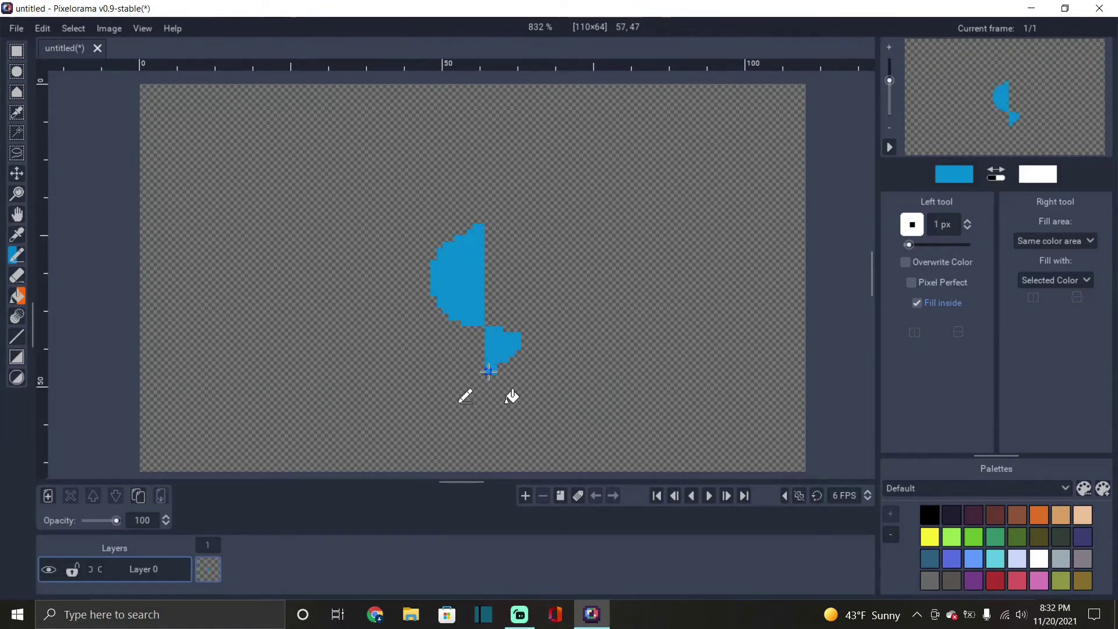
right_click(673, 261)
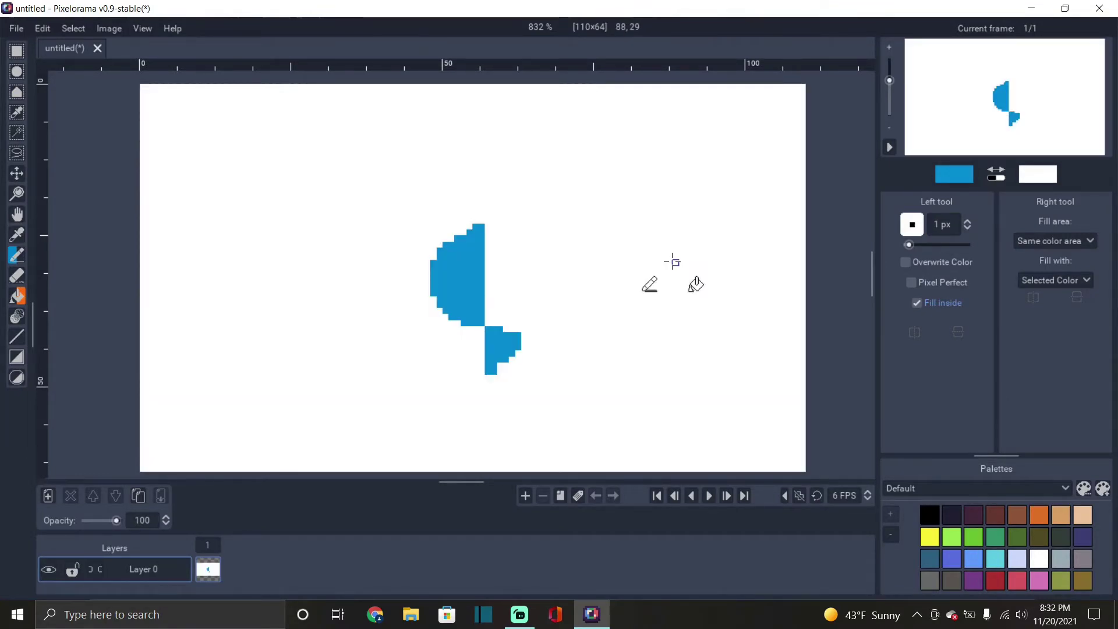
key(ctrl+z)
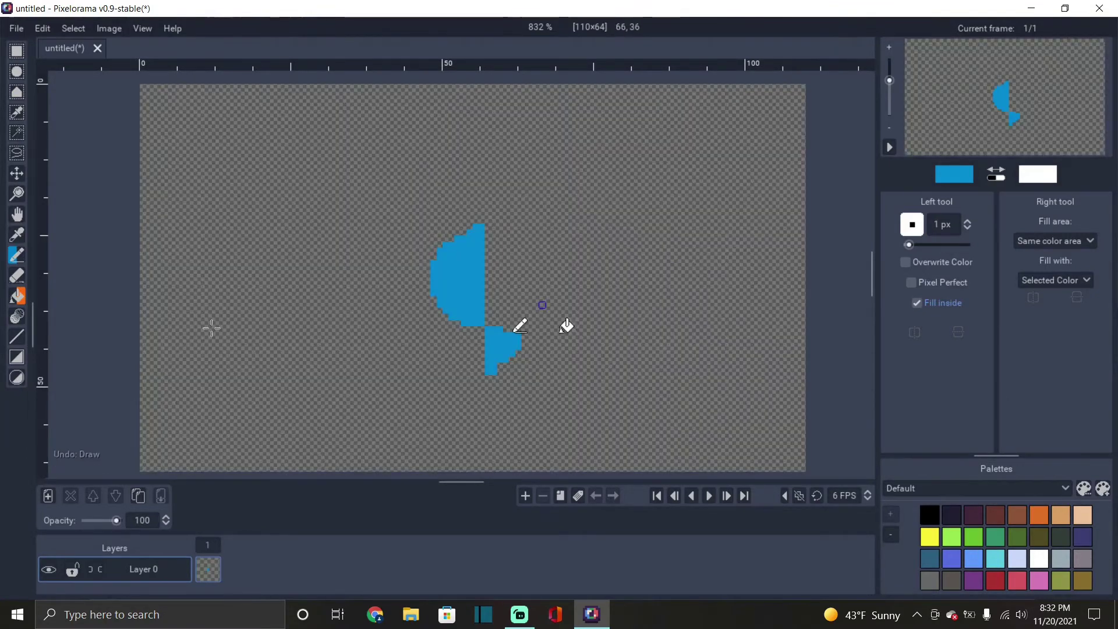
Make the right tool a 16 px Eraser and wipe all blue strokes from the canvas
right_click(14, 277)
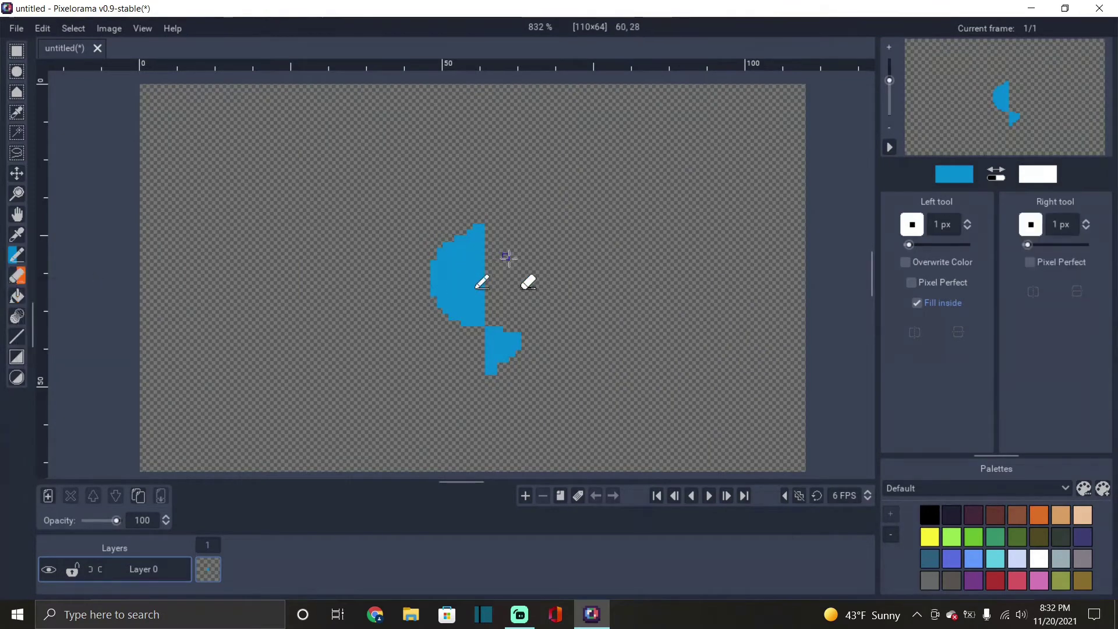
drag(1028, 245, 1062, 245)
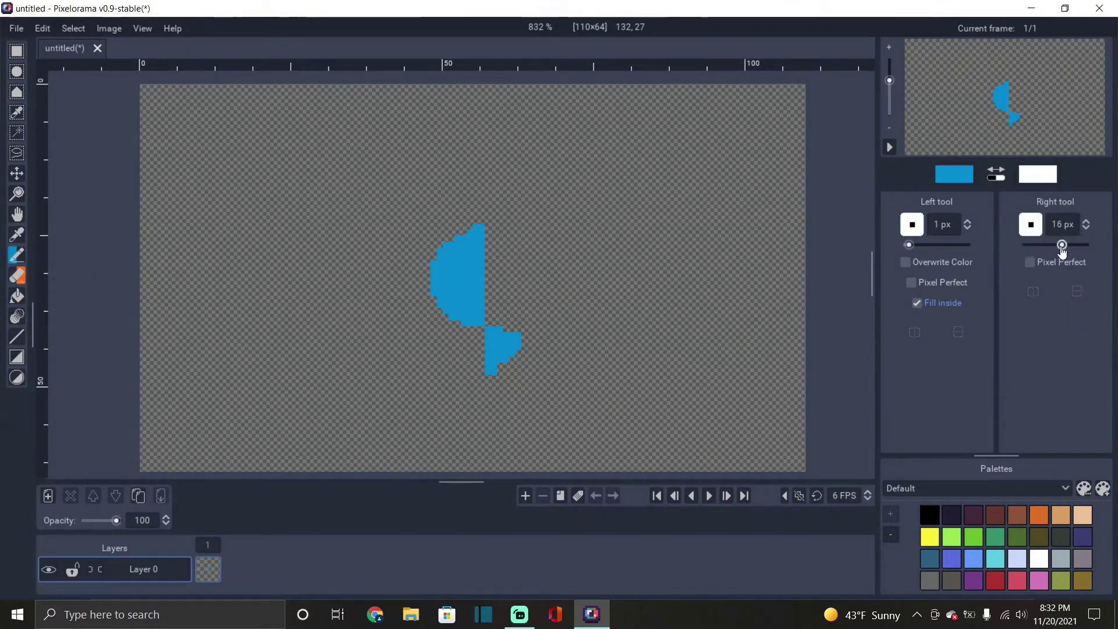
right_click(524, 337)
right_click(474, 317)
right_click(459, 252)
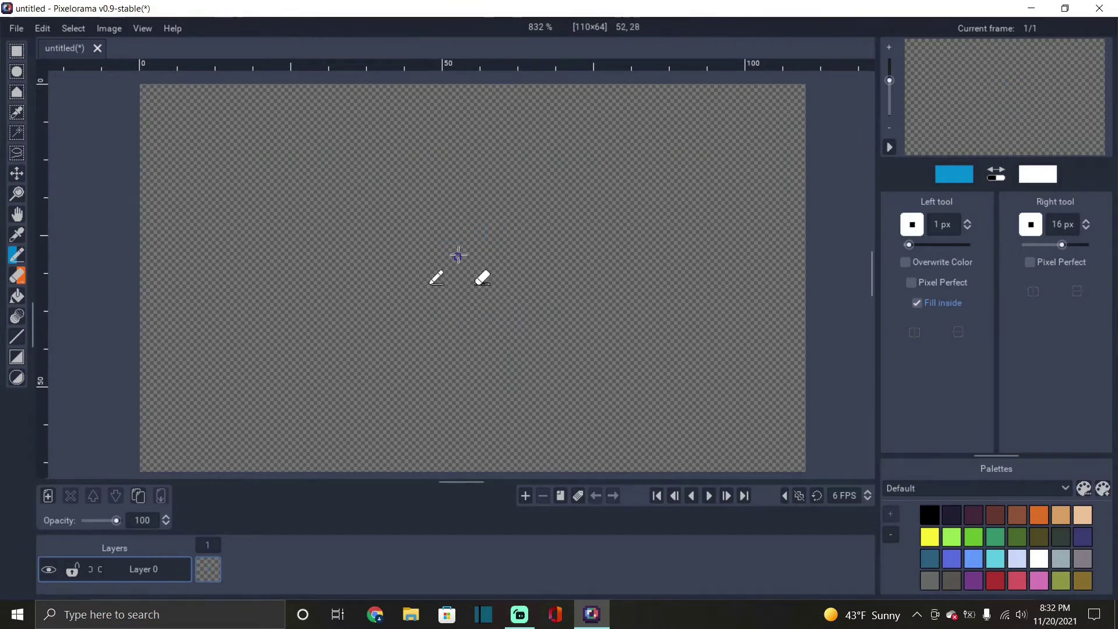
mouse_move(465, 233)
mouse_down()
mouse_move(418, 282)
mouse_move(431, 343)
mouse_move(520, 248)
mouse_move(474, 234)
mouse_up()
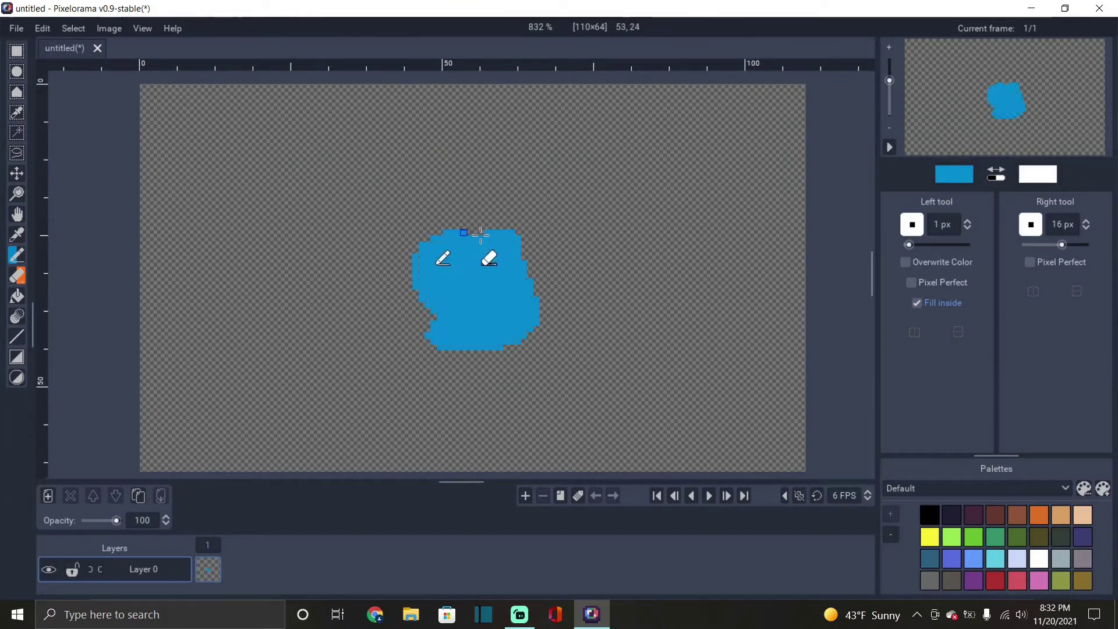
right_click(475, 234)
right_click(524, 302)
right_click(419, 279)
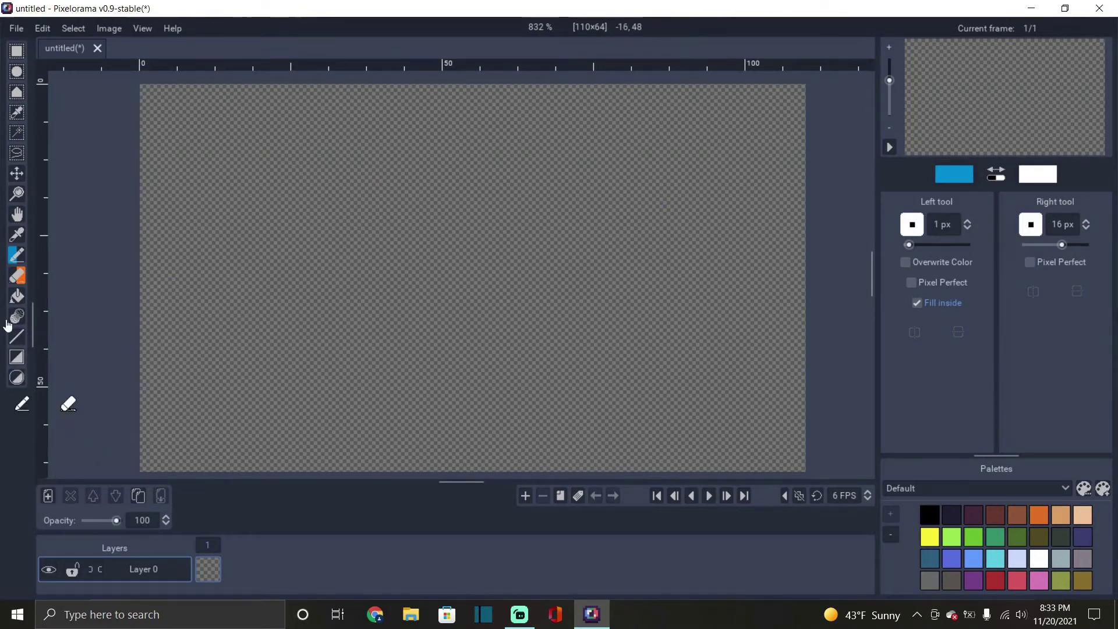
mouse_move(36, 333)
mouse_down()
mouse_move(317, 321)
mouse_move(36, 336)
mouse_up()
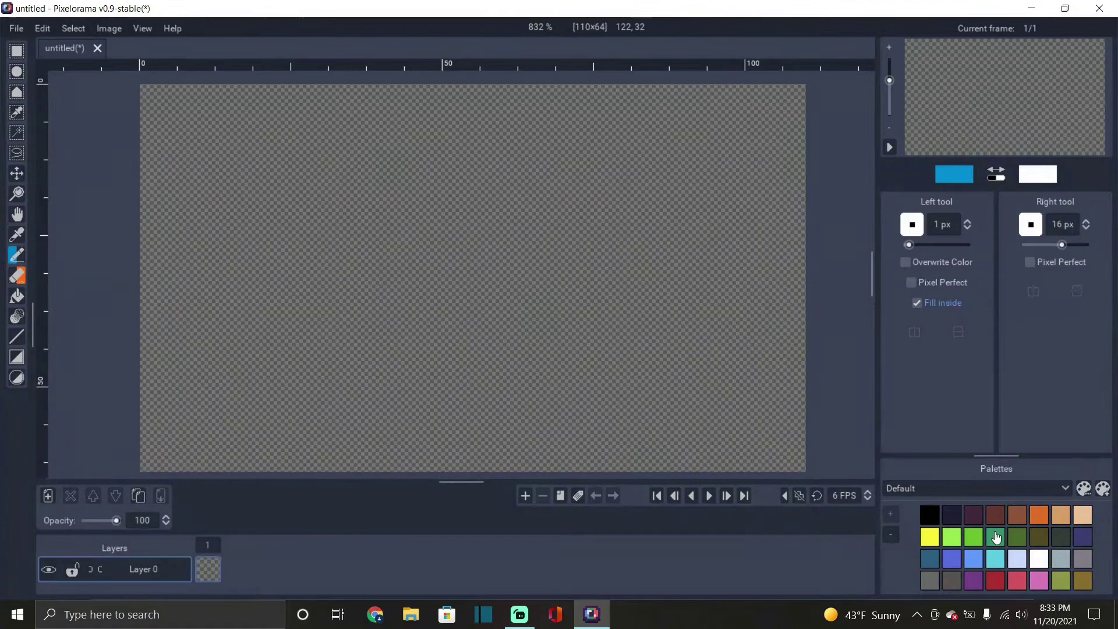
Check the Default palette's settings without changes, then edit the left tool's 088dd4 blue
click(1034, 491)
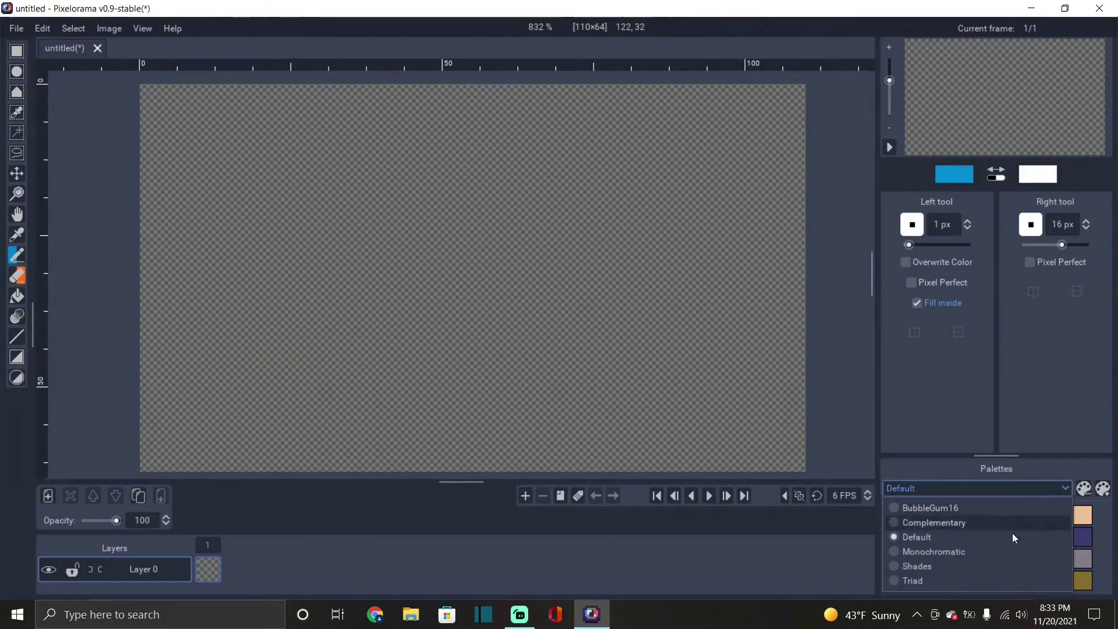
click(1104, 488)
click(1103, 488)
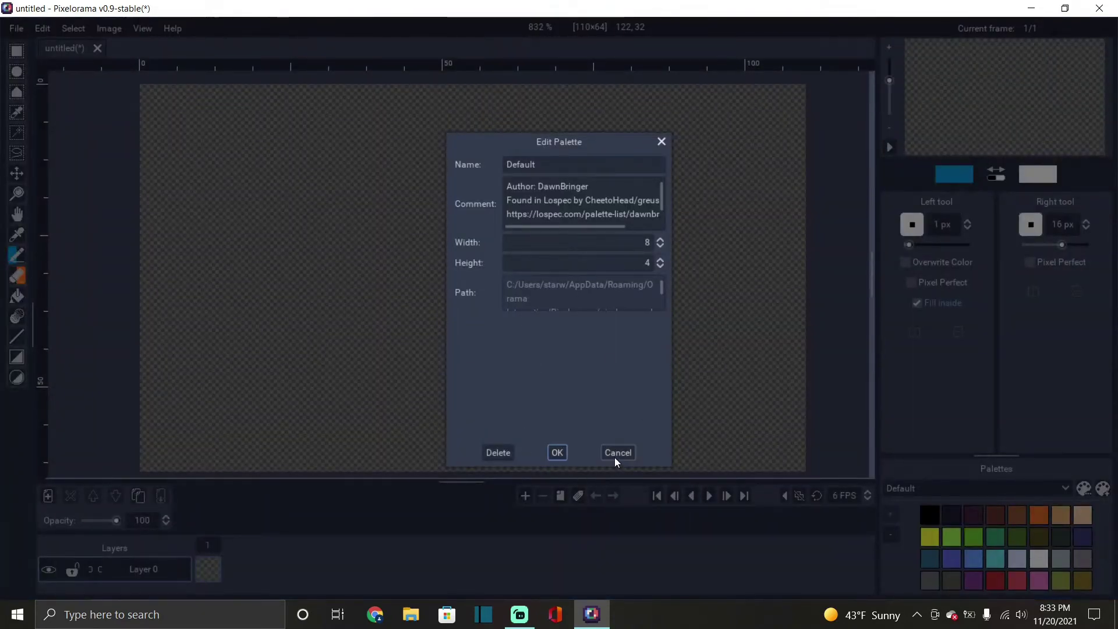
click(616, 456)
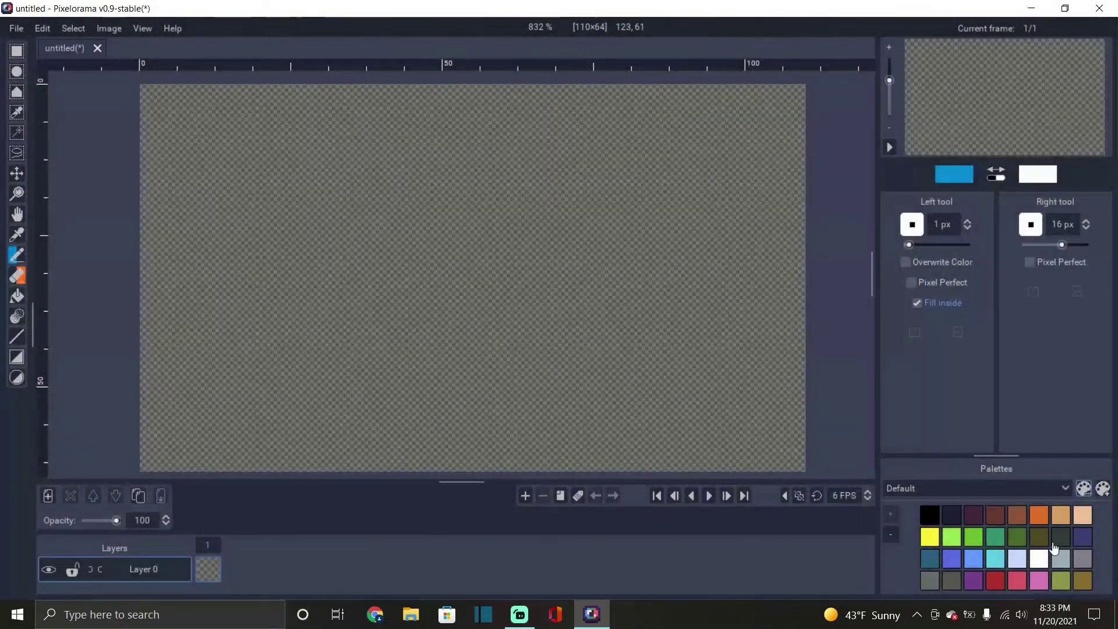
click(960, 180)
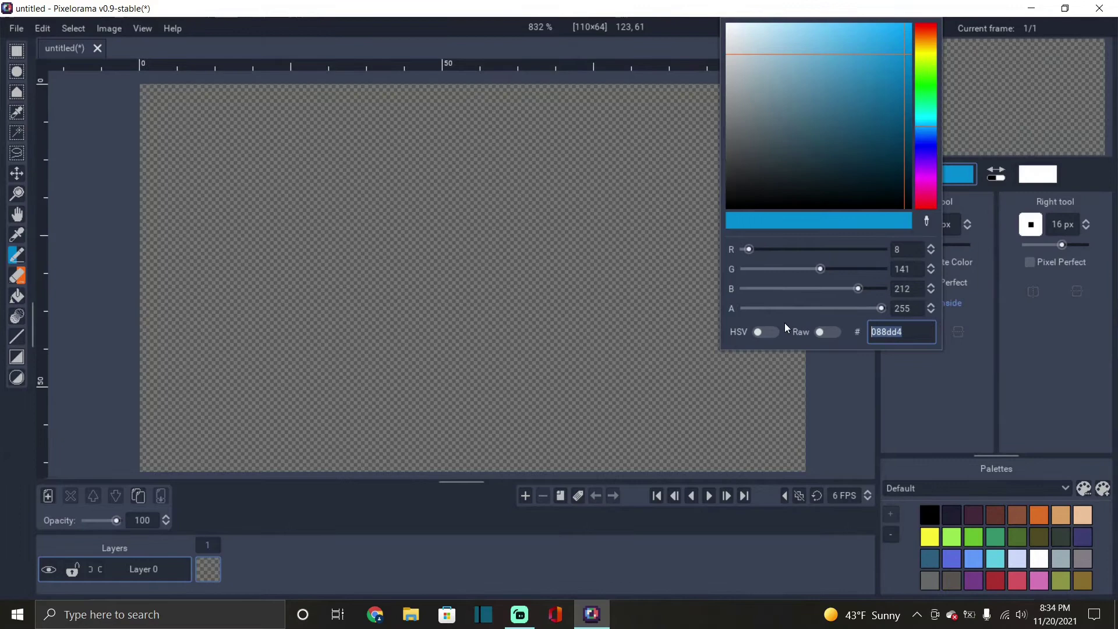
Switch the picker to HSV and sample dark slate 333b4f as the left tool's colour
click(761, 334)
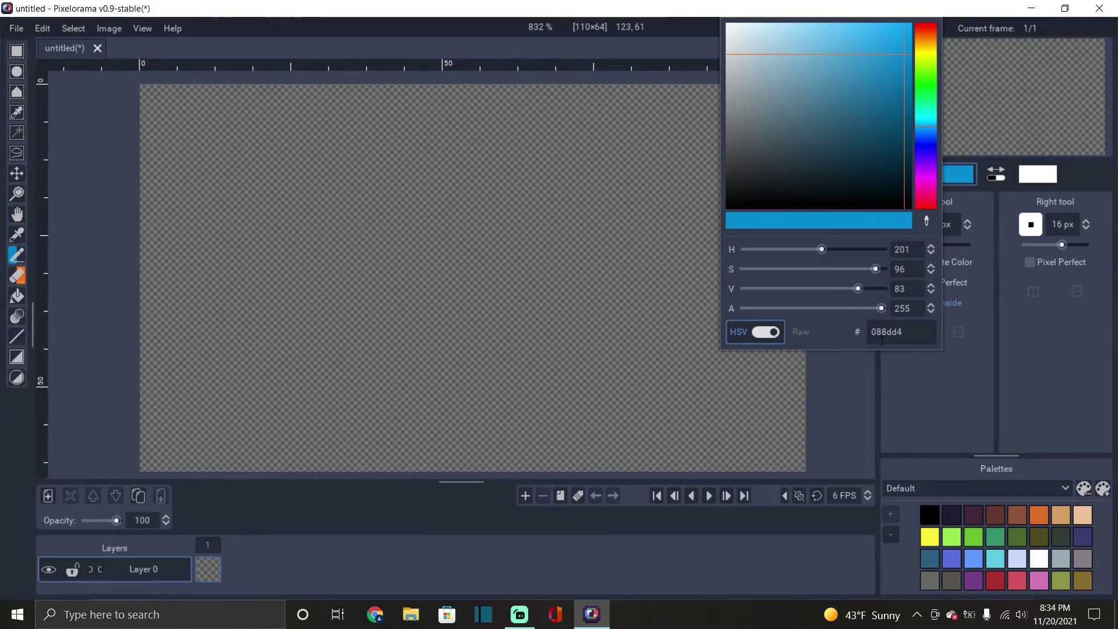
click(929, 222)
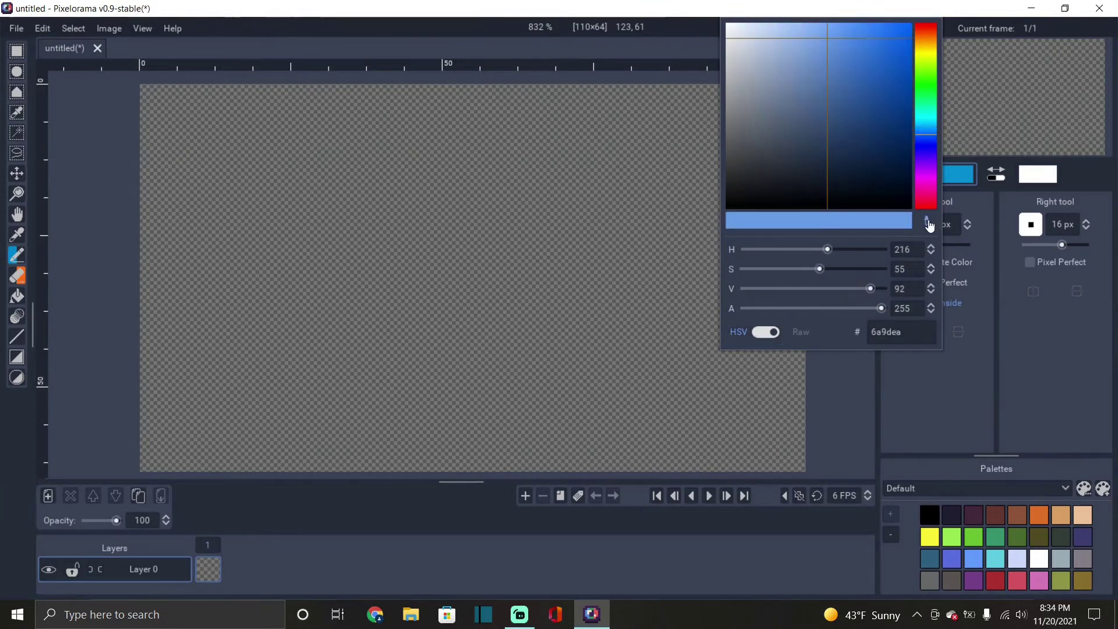
click(735, 289)
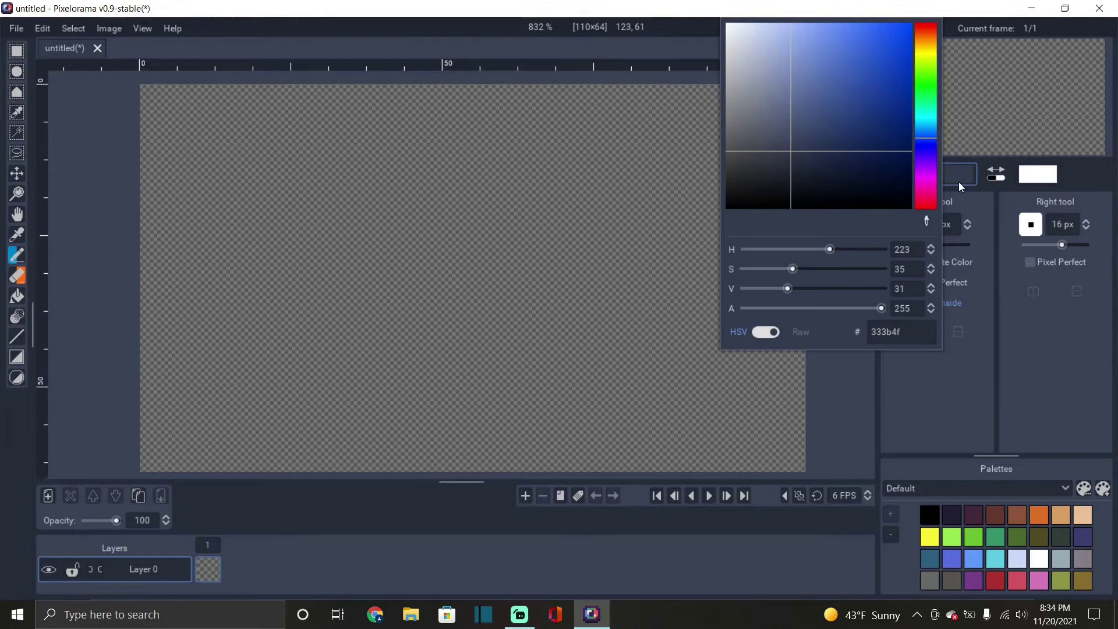
click(1026, 174)
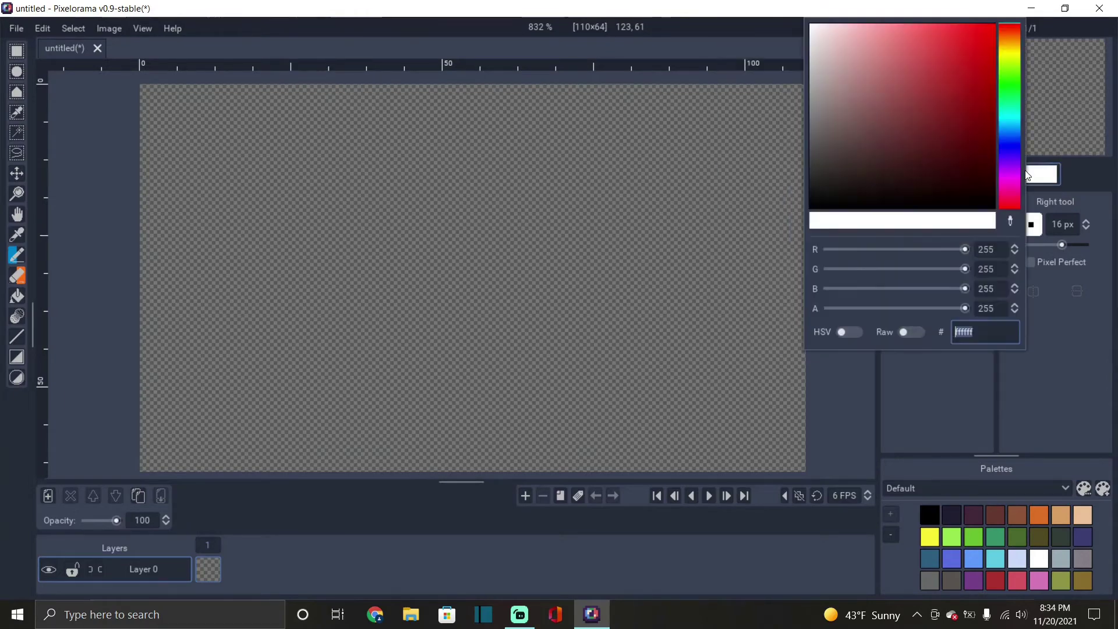
click(1103, 183)
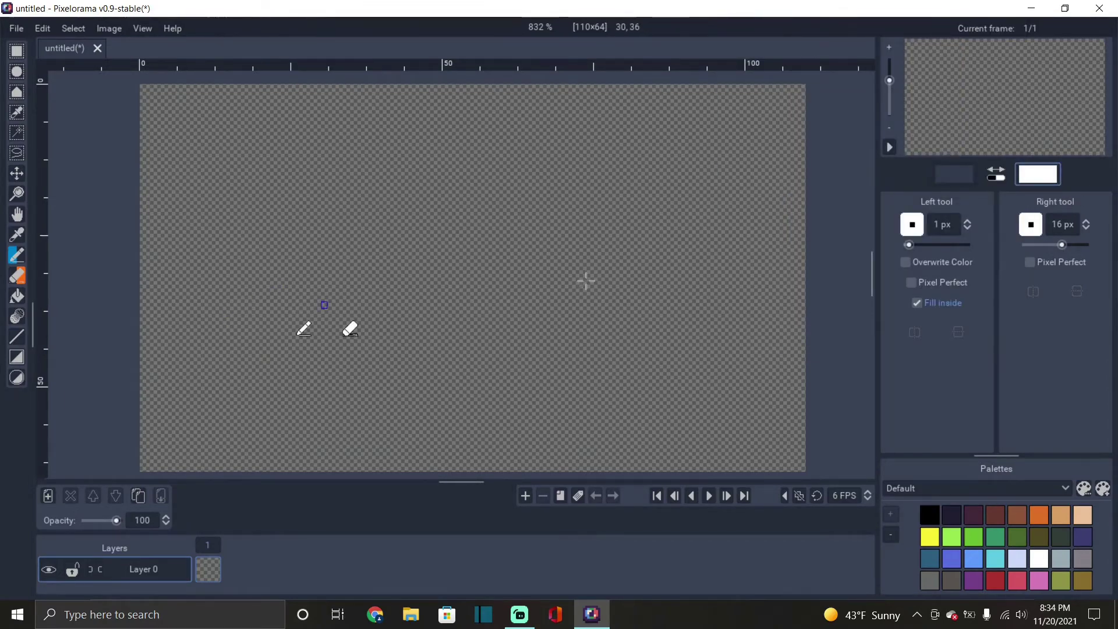
Make the Pencil the right tool, with dark red on the right and bright blue on the left
right_click(16, 258)
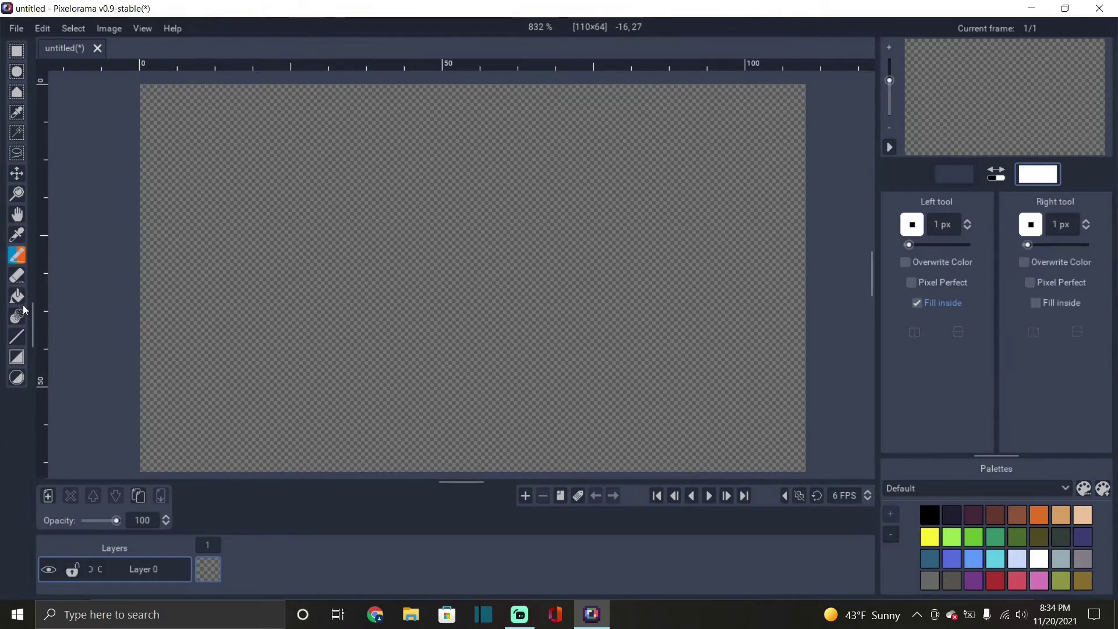
click(1054, 182)
click(978, 96)
click(1088, 191)
click(961, 174)
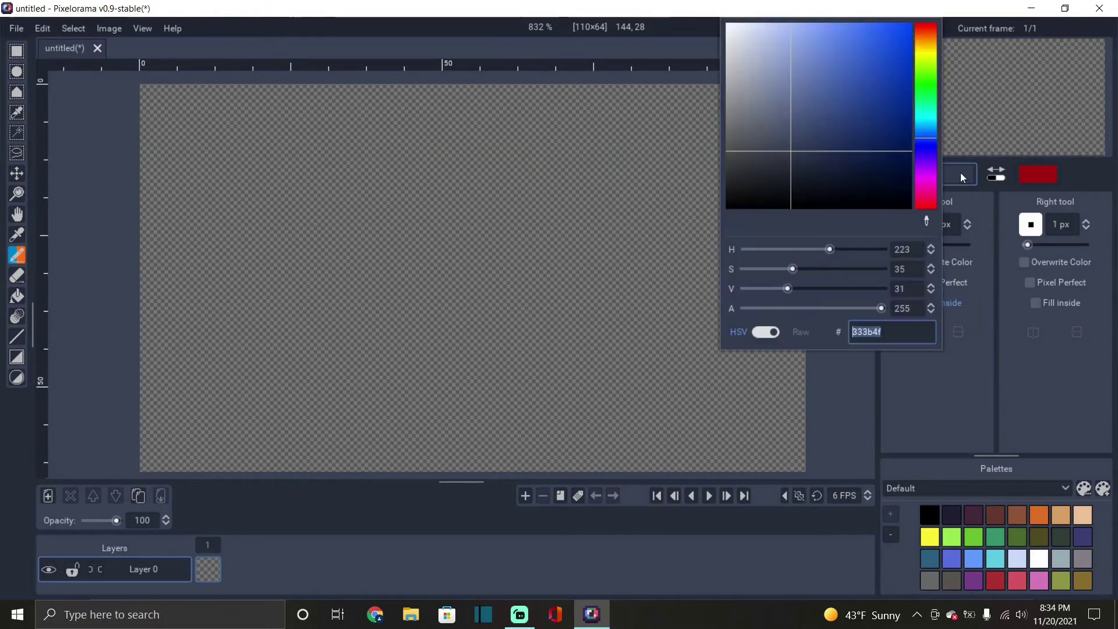
click(896, 75)
click(1067, 398)
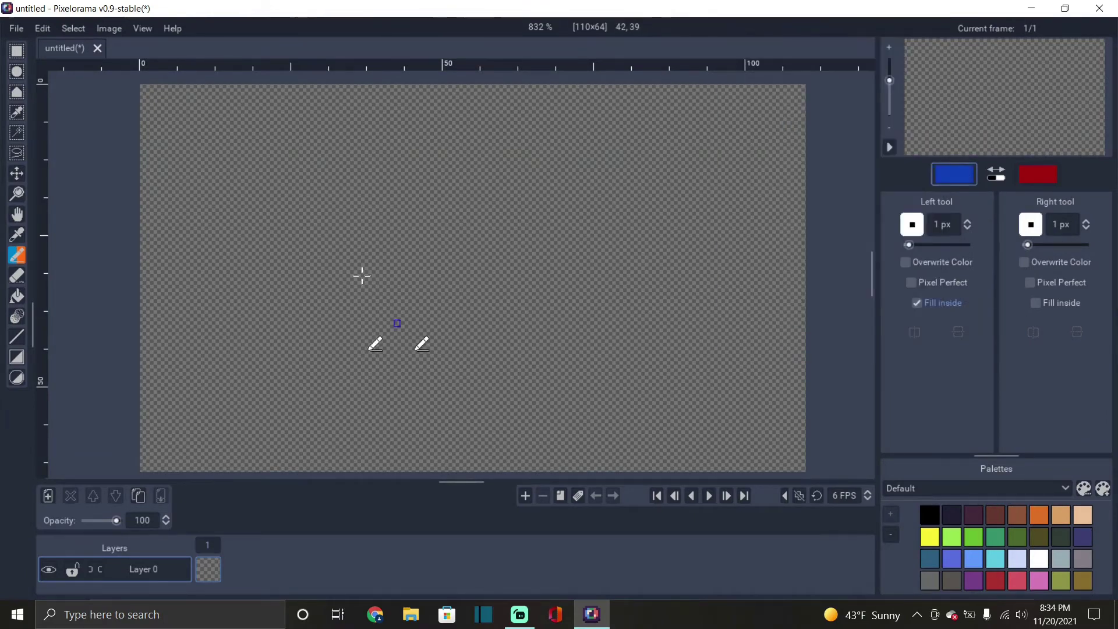
Draw a filled blue loop and a red outline, then bucket-fill the outline red
mouse_move(360, 187)
mouse_down()
mouse_move(381, 322)
mouse_move(414, 334)
mouse_move(434, 219)
mouse_move(401, 165)
mouse_up()
mouse_move(460, 157)
mouse_down()
mouse_move(588, 224)
mouse_move(507, 336)
mouse_move(415, 336)
mouse_up()
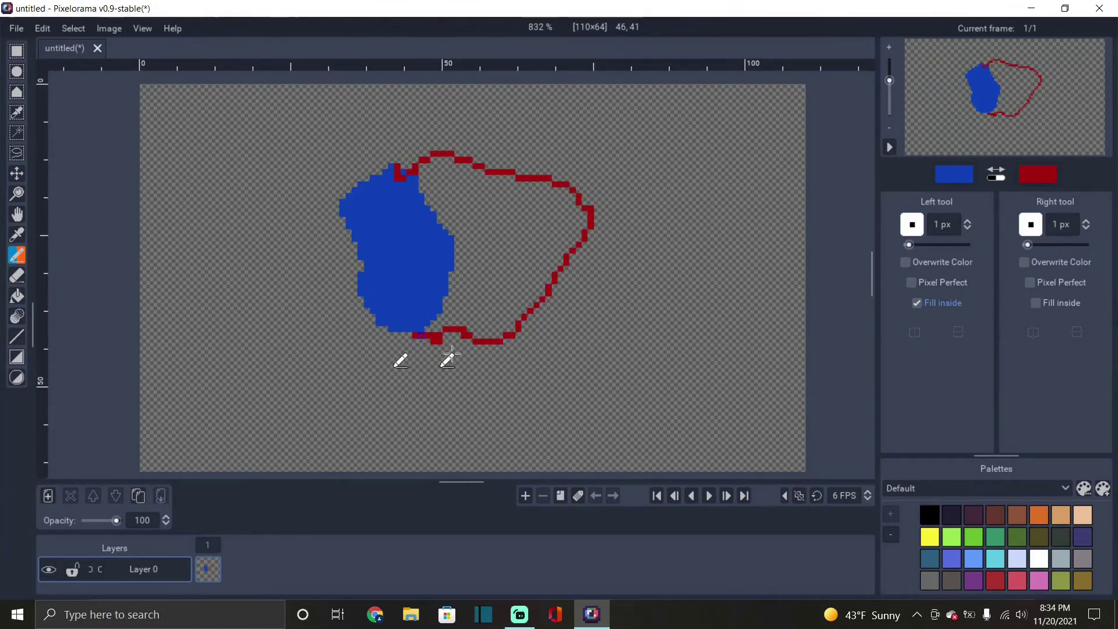
click(469, 330)
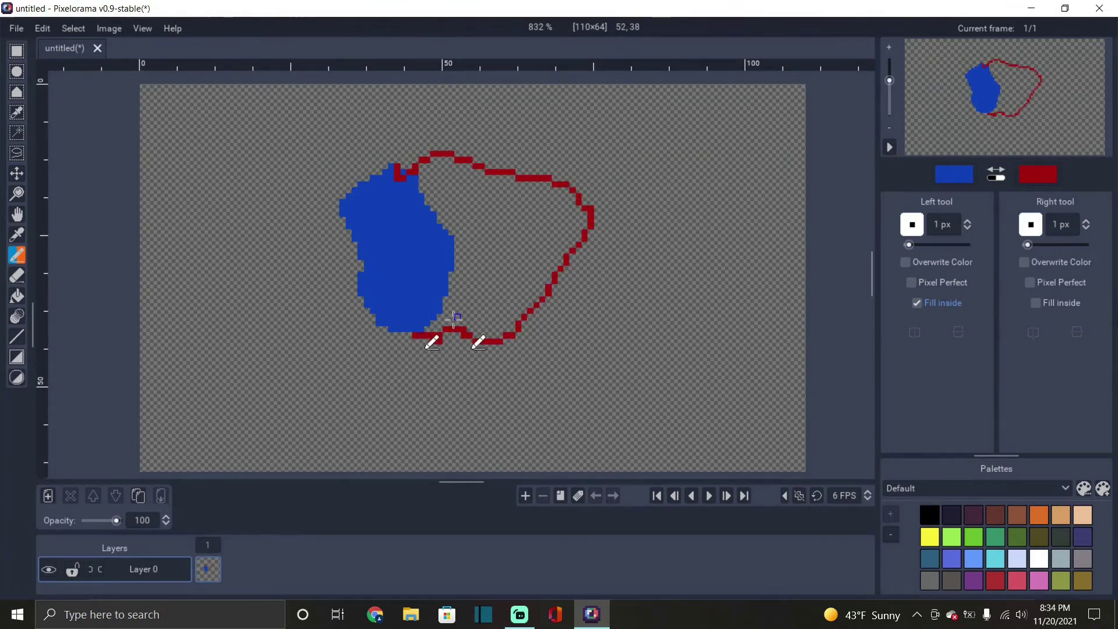
click(1044, 303)
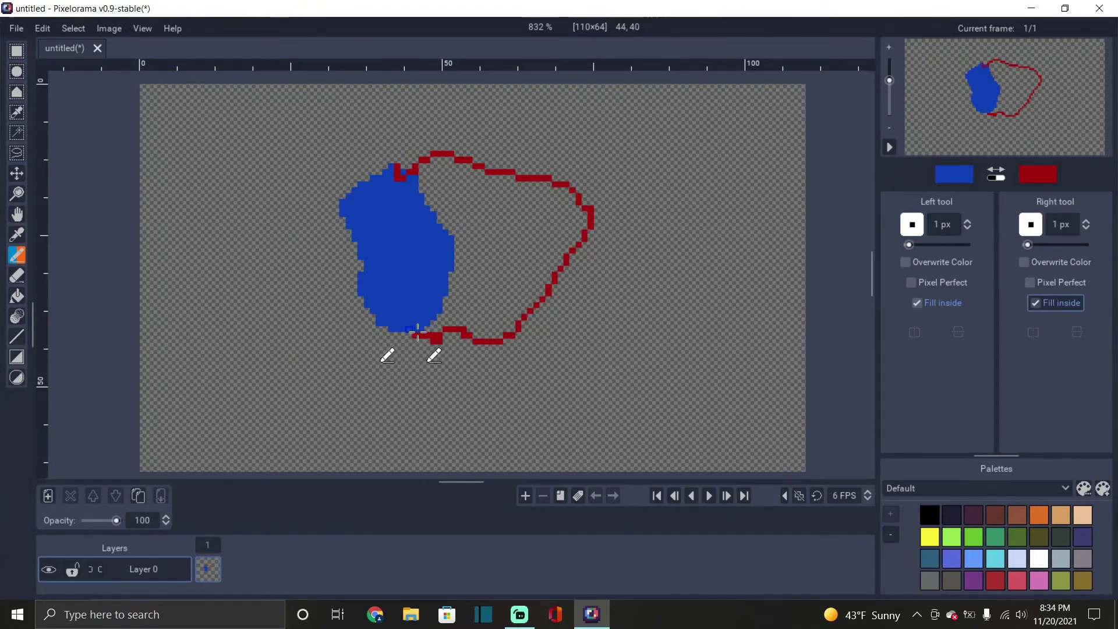
right_click(18, 297)
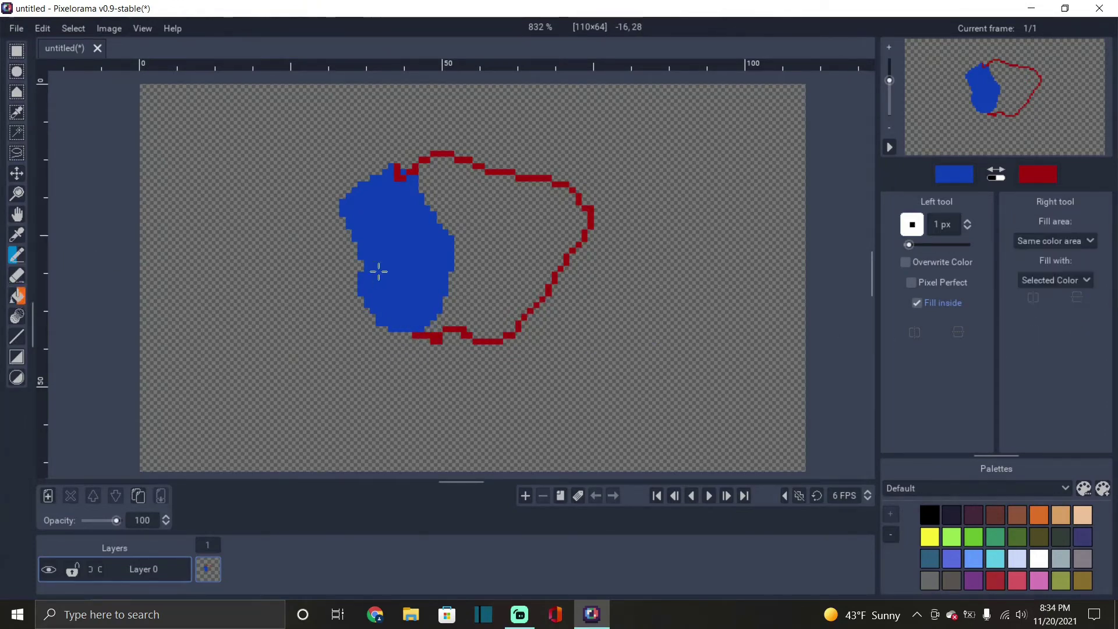
right_click(466, 285)
Draw another closed blue loop with the pencil, then undo the last shape
right_click(17, 255)
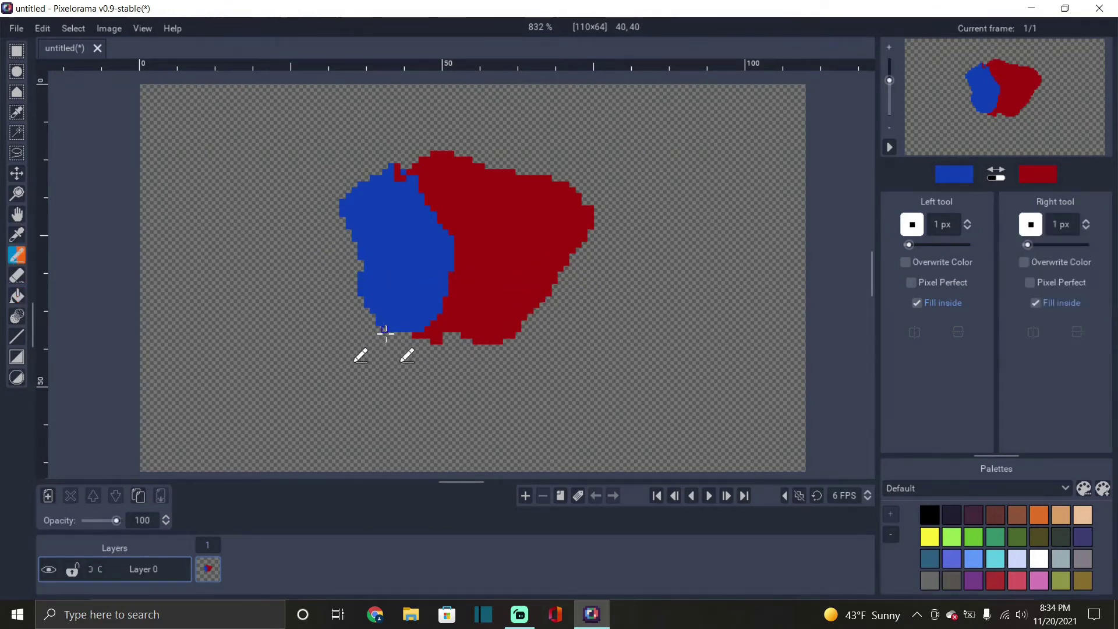
drag(386, 335, 281, 352)
mouse_move(208, 330)
mouse_down()
mouse_move(214, 281)
mouse_move(342, 214)
mouse_move(332, 191)
mouse_move(338, 206)
mouse_move(257, 155)
mouse_move(198, 213)
mouse_move(216, 276)
mouse_up()
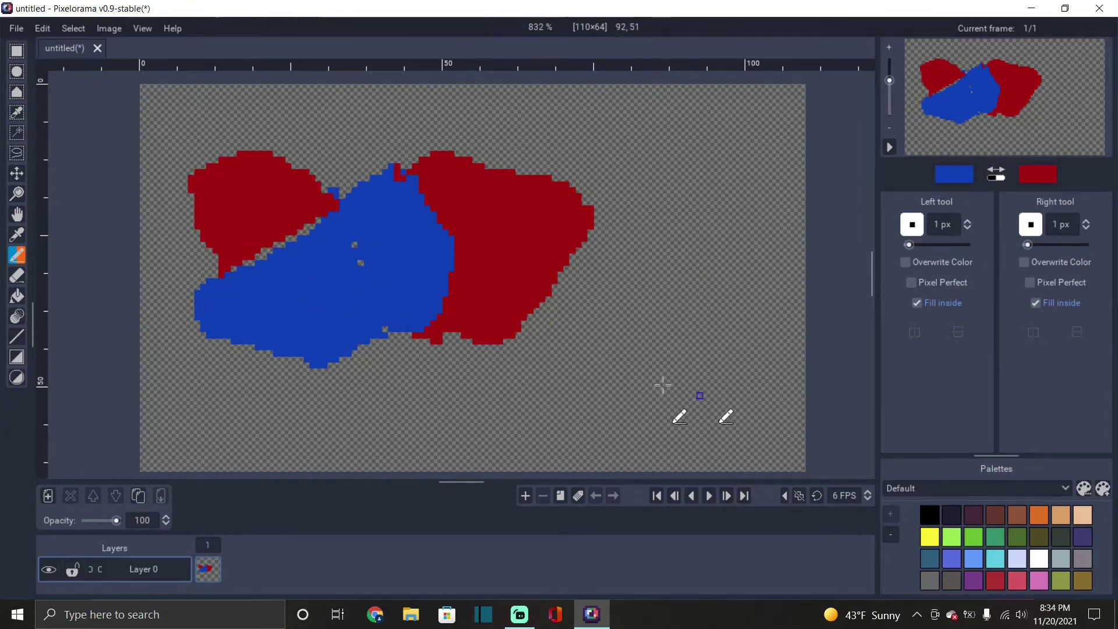
key(ctrl+z)
key(ctrl+z)
key(ctrl+z)
key(ctrl+z)
key(ctrl+z)
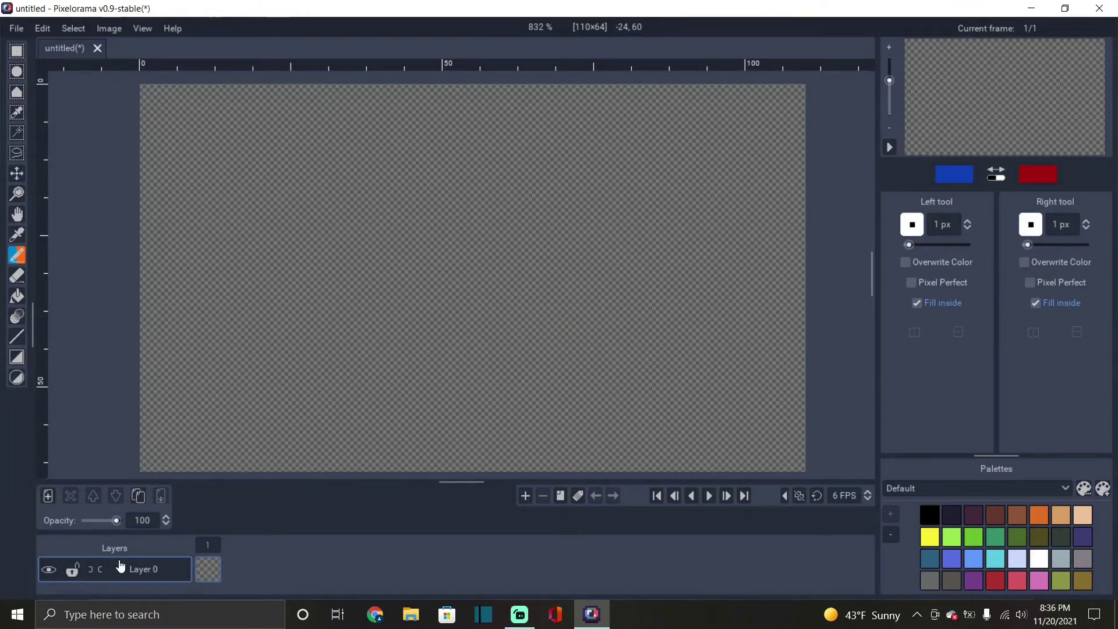
Add Layer 1 above Layer 0 and link Layer 0's cels across frames
click(48, 497)
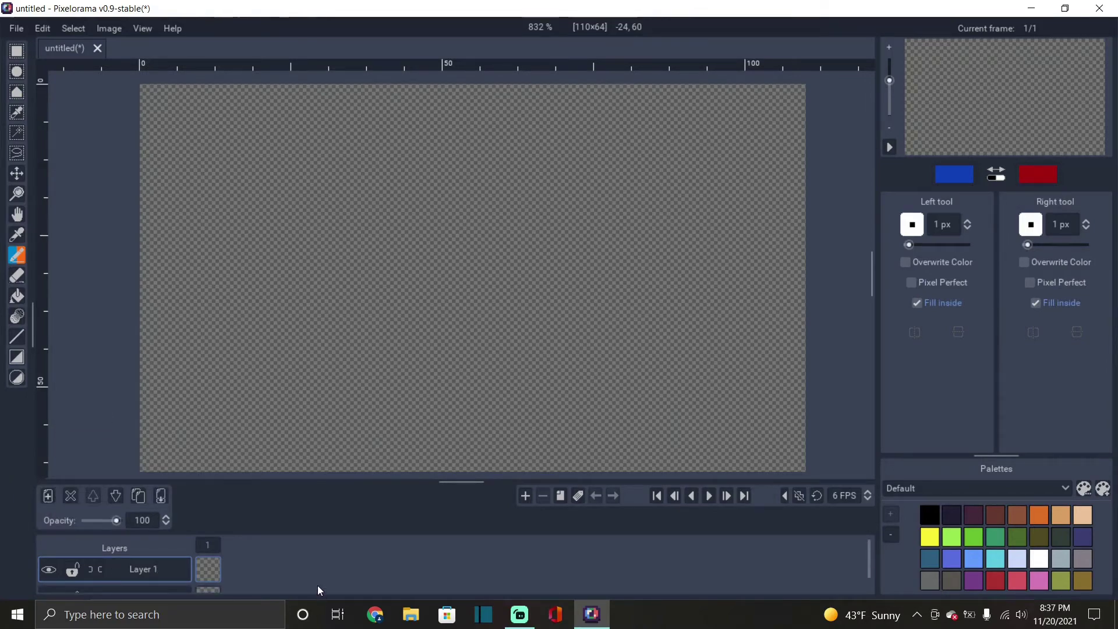
scroll(317, 585, down, 2)
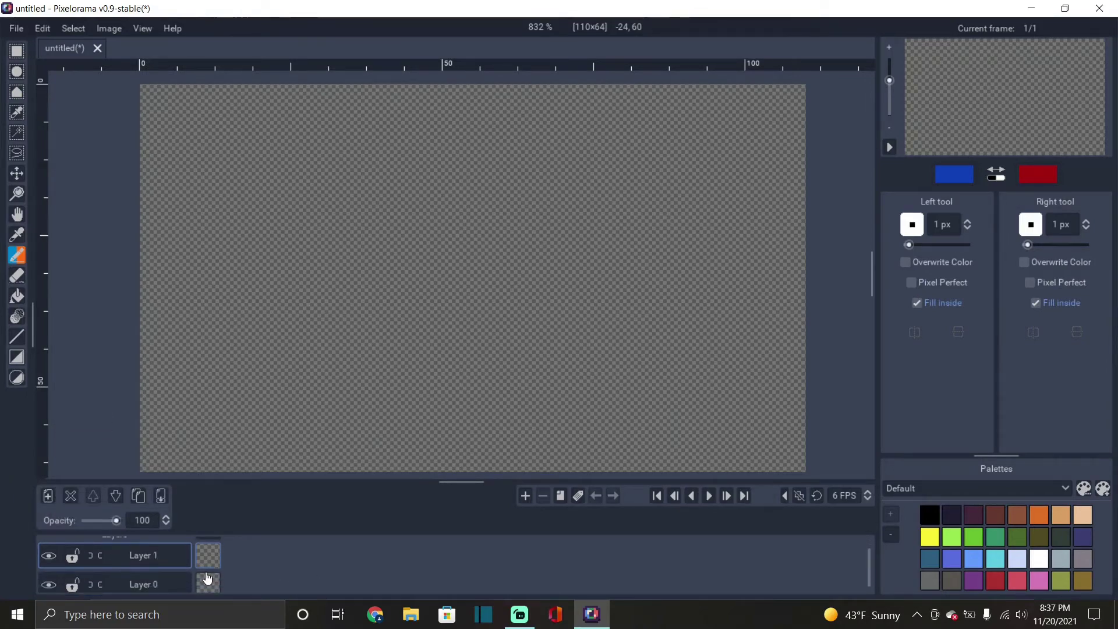
click(96, 582)
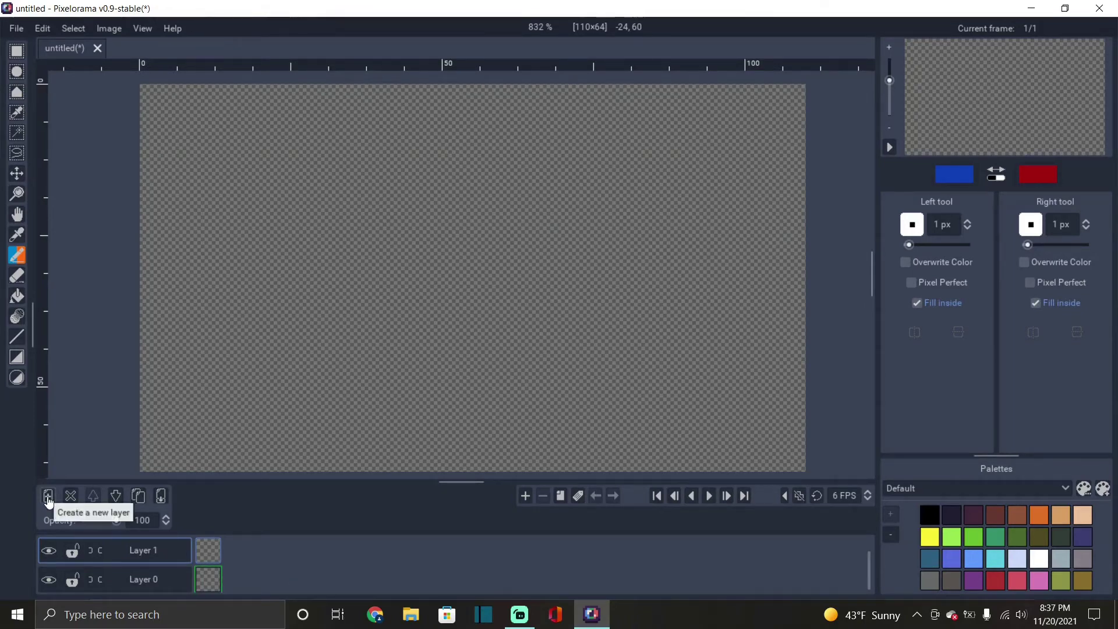
Add three animation frames so the timeline holds four frames
click(526, 497)
click(527, 498)
click(527, 498)
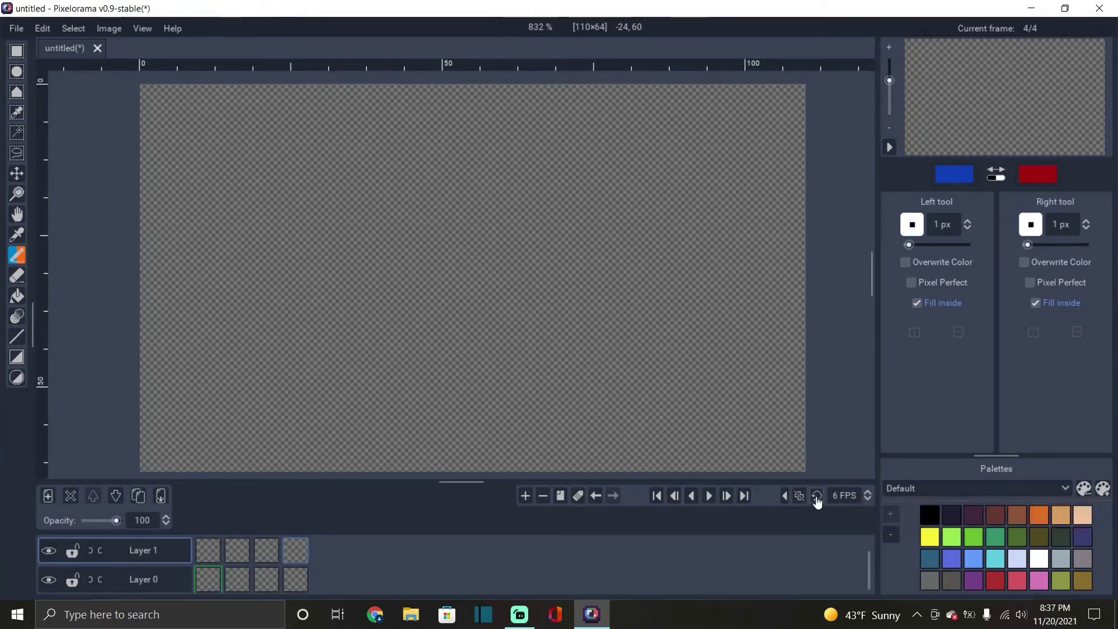
Check the onion skinning settings, then browse the menu bar from File toward Help
click(785, 496)
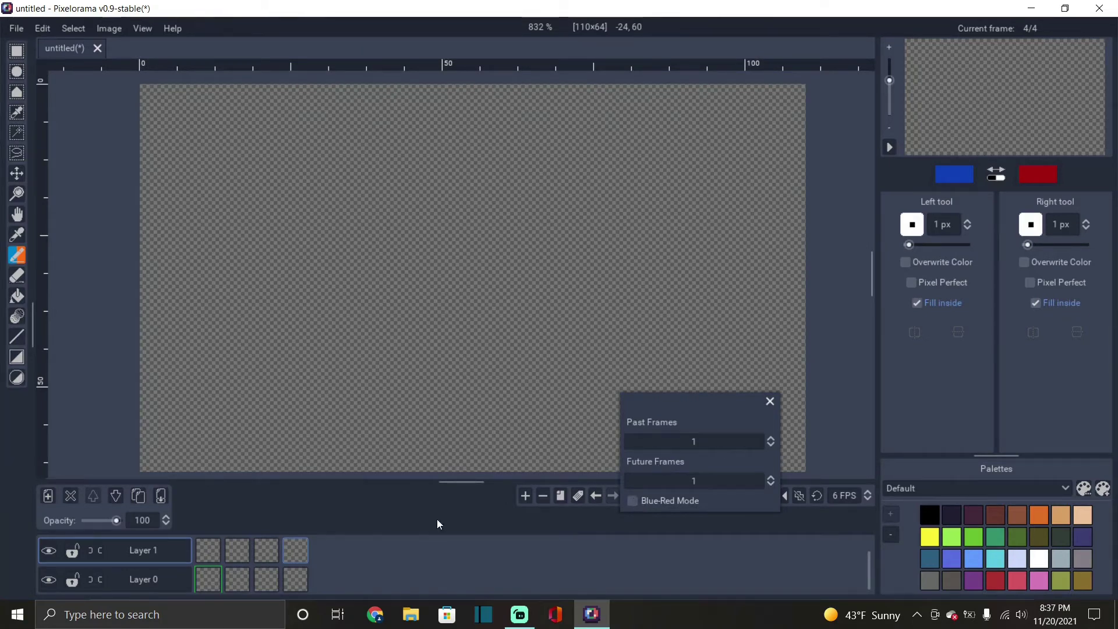
click(382, 510)
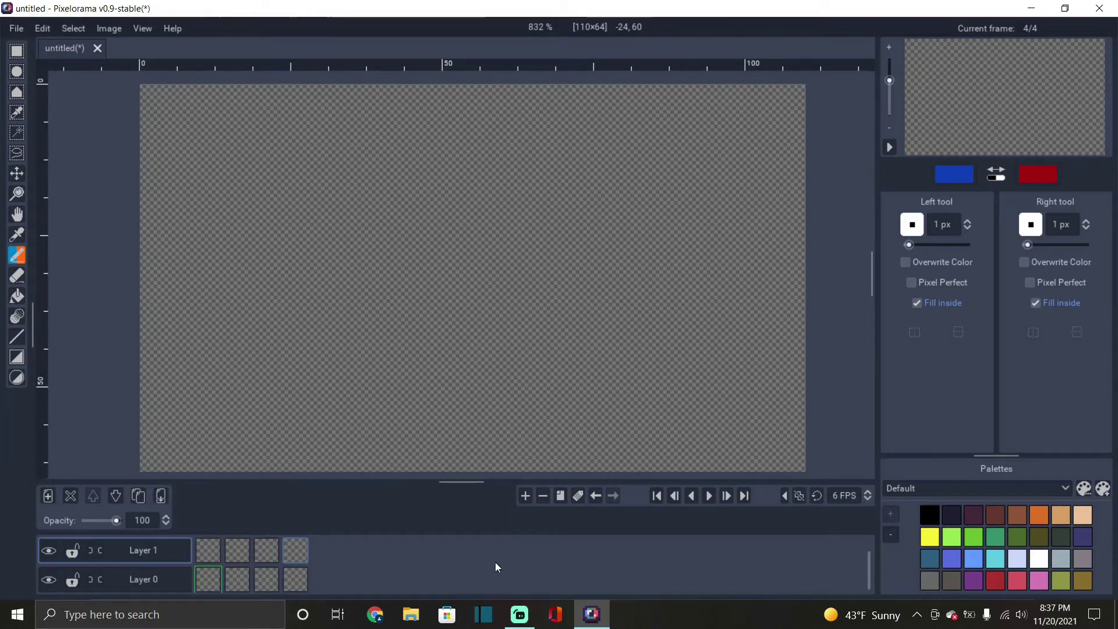
click(17, 32)
mouse_move(35, 29)
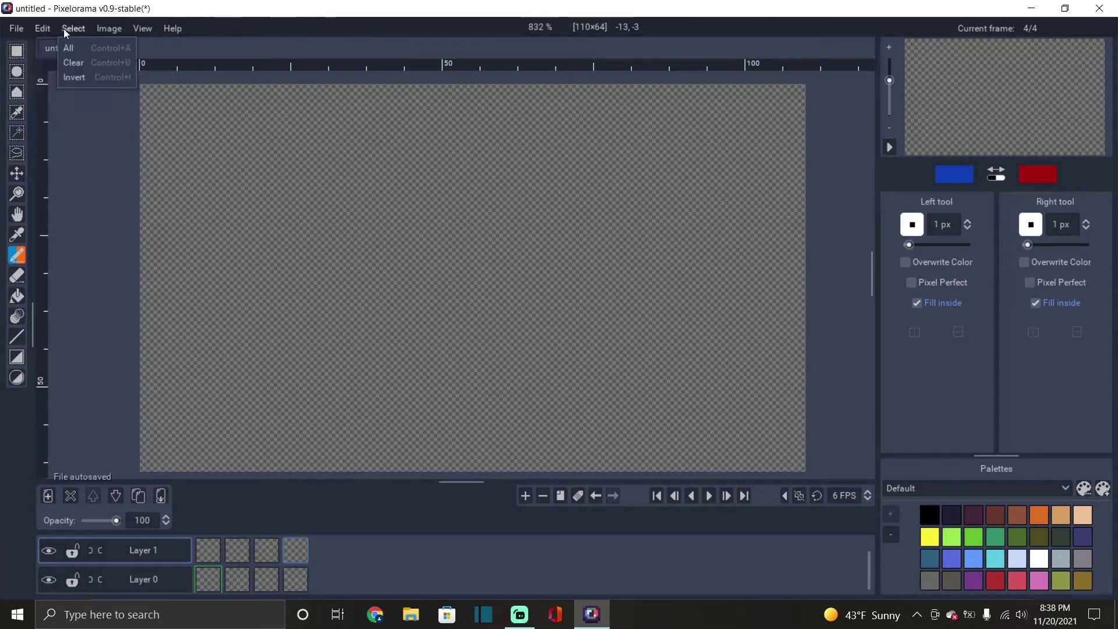
Dismiss the Help menu's list of resources
mouse_move(159, 29)
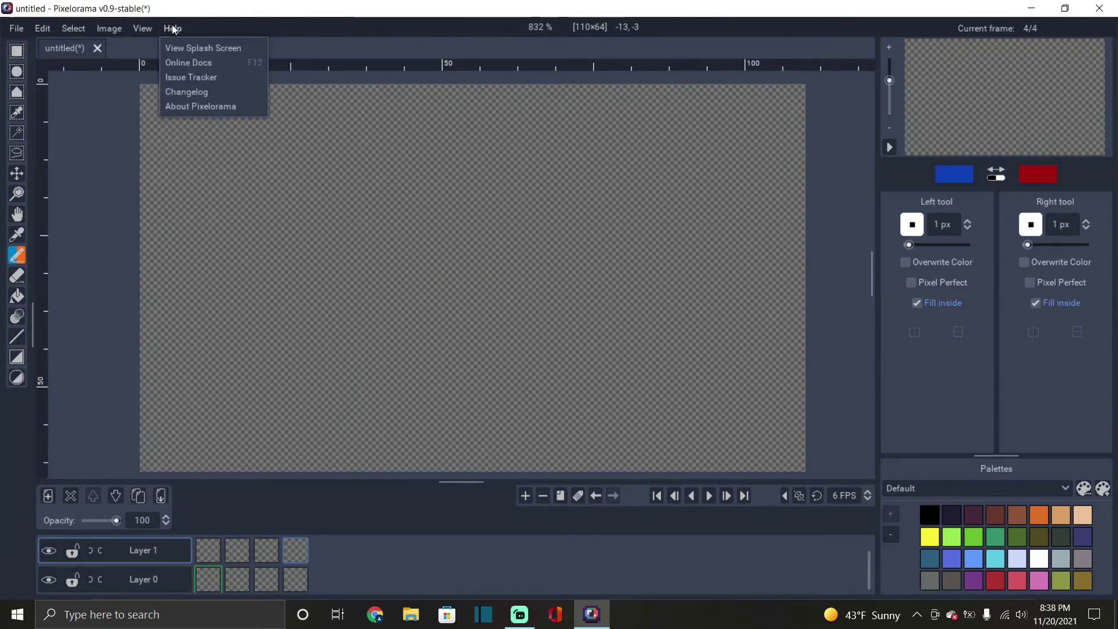
click(121, 115)
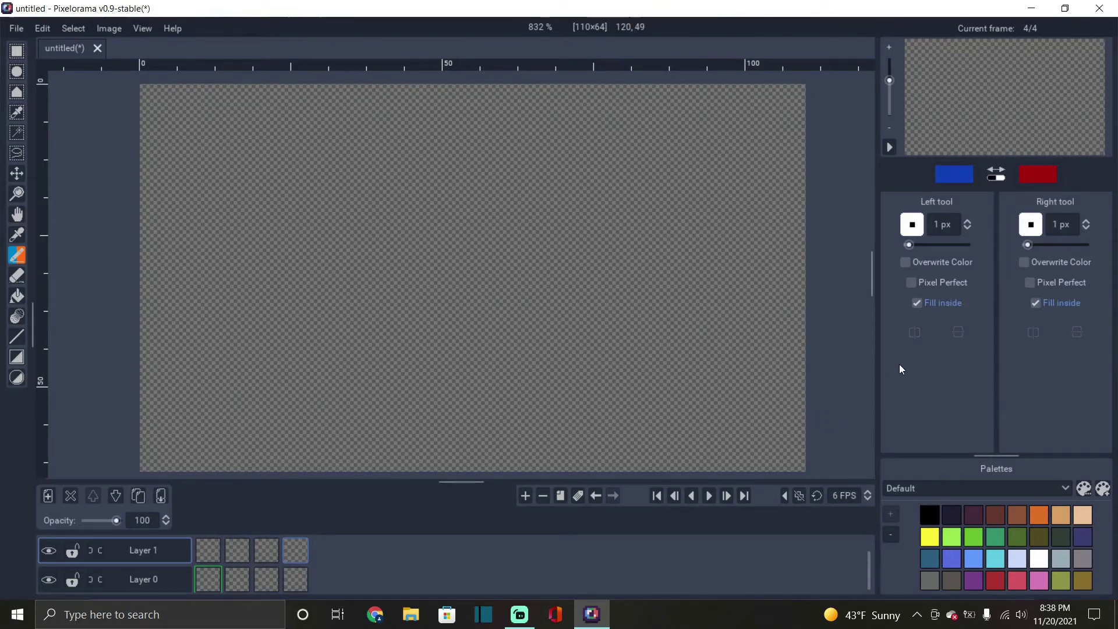
Draw a mirrored blue shape with horizontal mirroring, then leave only vertical mirroring active
click(958, 332)
mouse_move(598, 351)
mouse_down()
mouse_move(542, 411)
mouse_move(538, 375)
mouse_move(553, 367)
mouse_move(550, 378)
mouse_move(563, 328)
mouse_move(466, 332)
mouse_move(674, 308)
mouse_move(304, 304)
mouse_move(197, 317)
mouse_move(200, 401)
mouse_move(295, 424)
mouse_move(293, 317)
mouse_up()
click(915, 333)
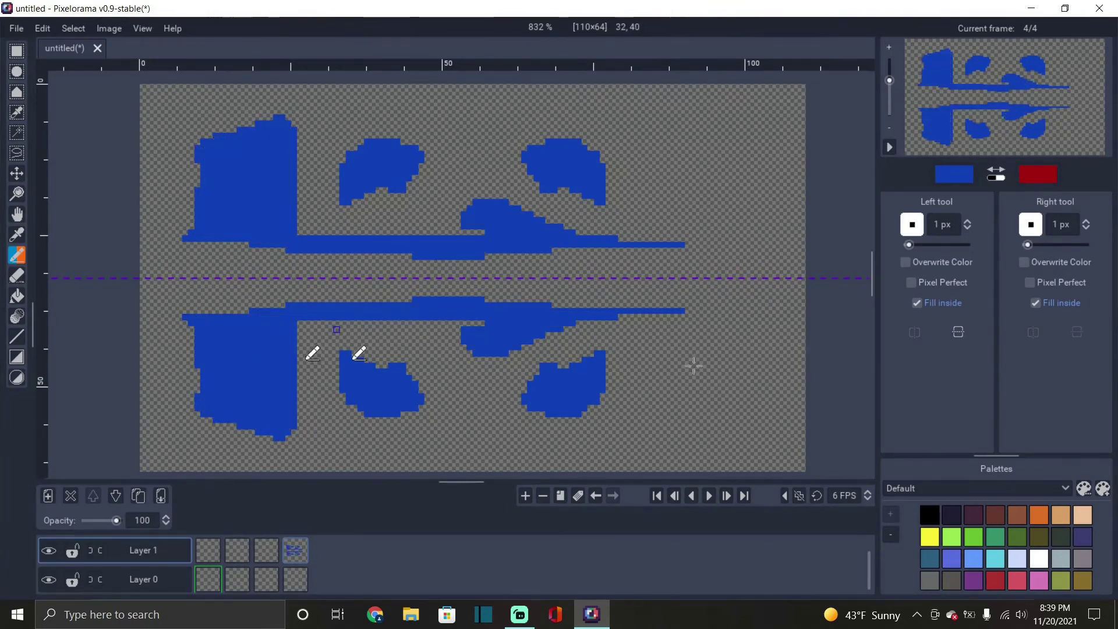
click(914, 333)
click(960, 332)
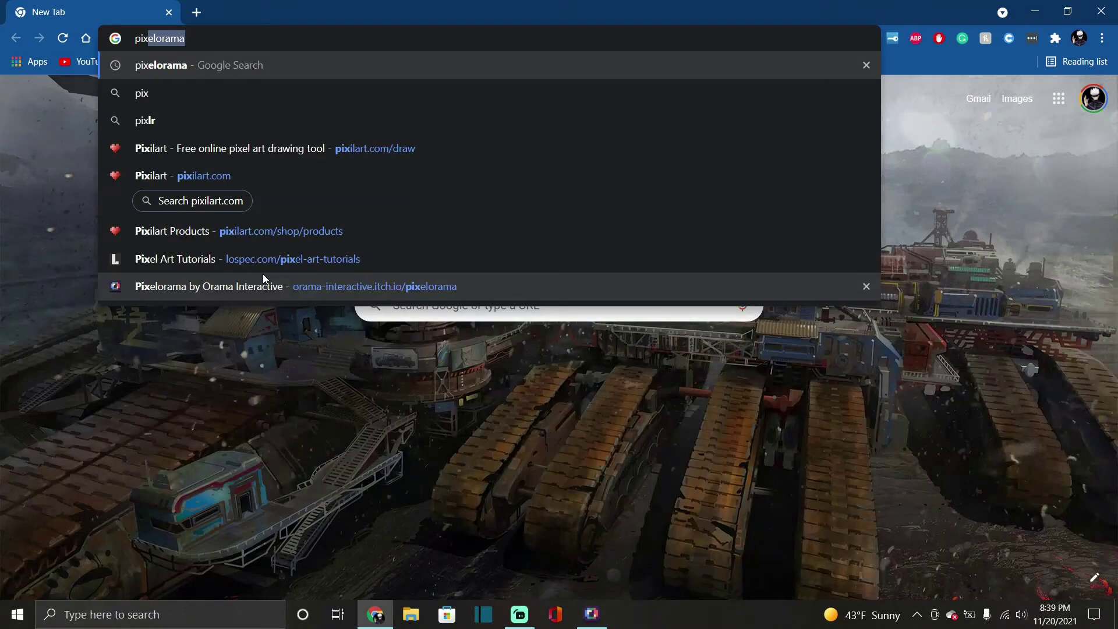
Search the web for 'pixelorama' from Chrome's address bar
key(Return)
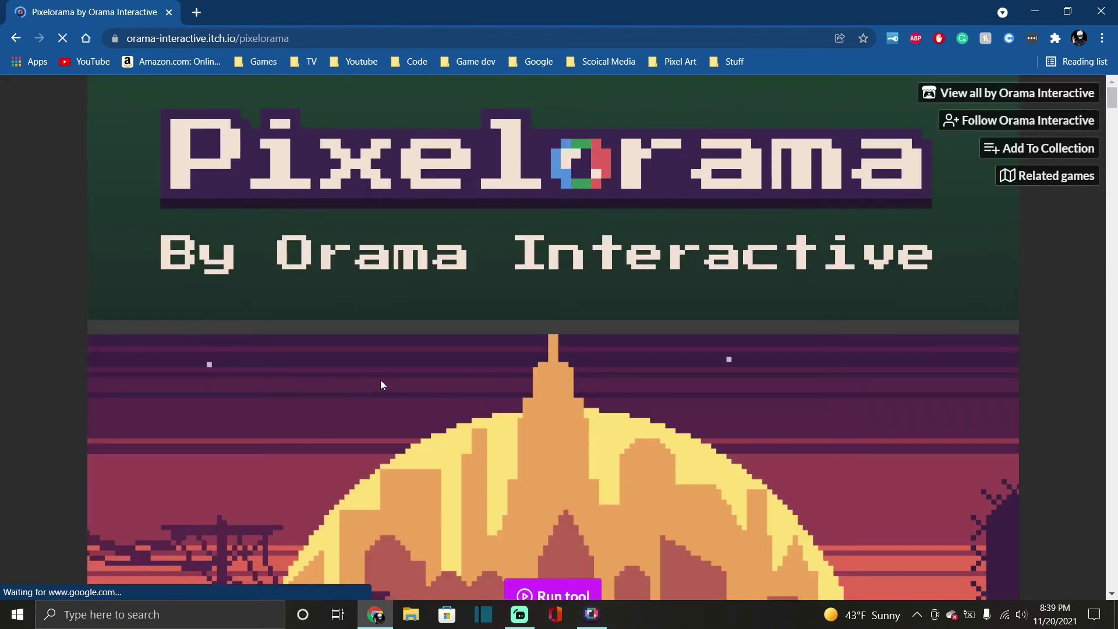
Scroll through Pixelorama's features, downloads and comments, then back up to the Development log
scroll(381, 384, down, 13)
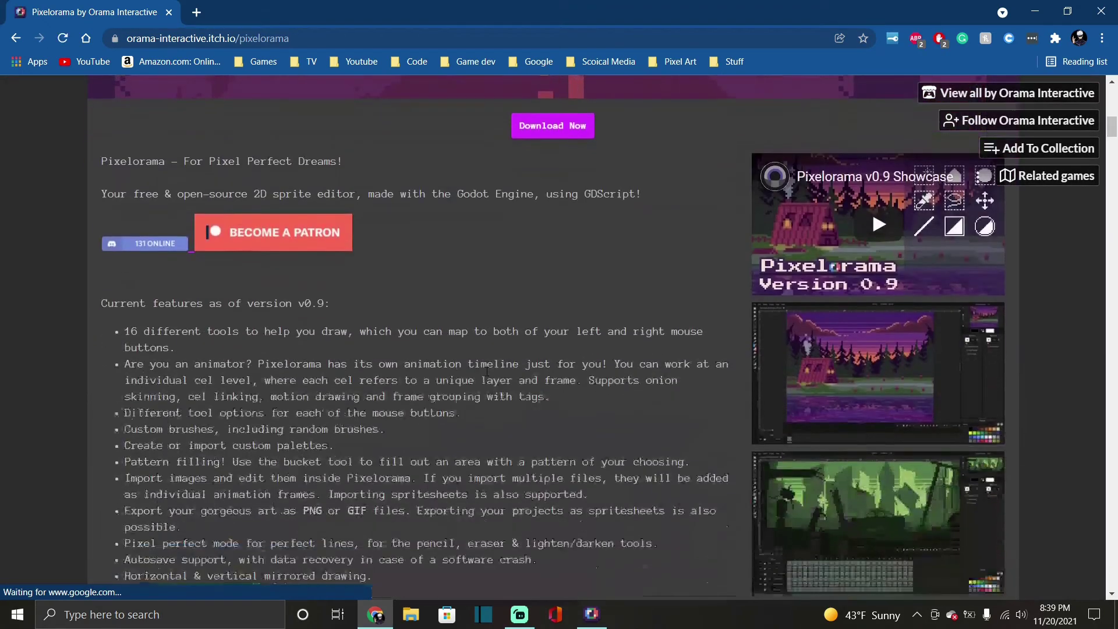
scroll(486, 371, down, 3)
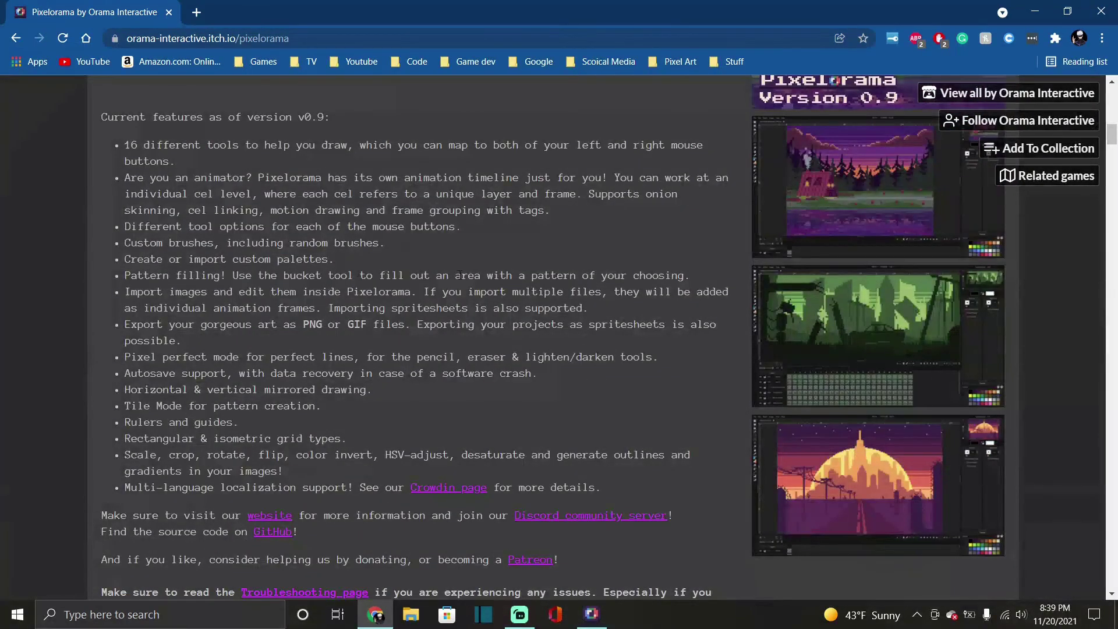
scroll(459, 275, down, 3)
scroll(458, 275, up, 3)
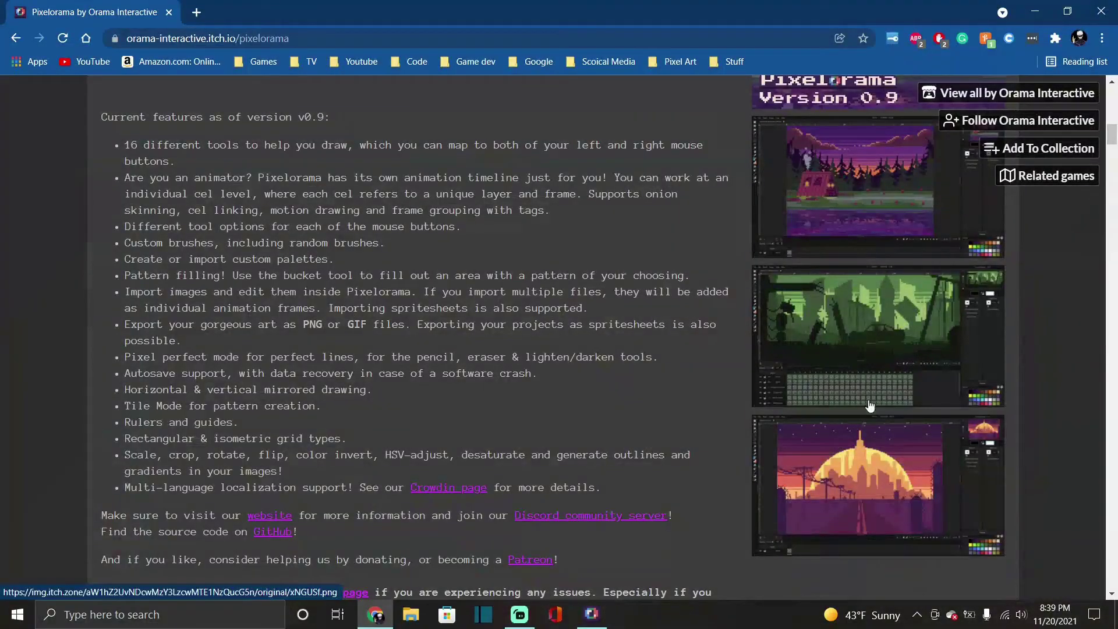
scroll(918, 334, down, 10)
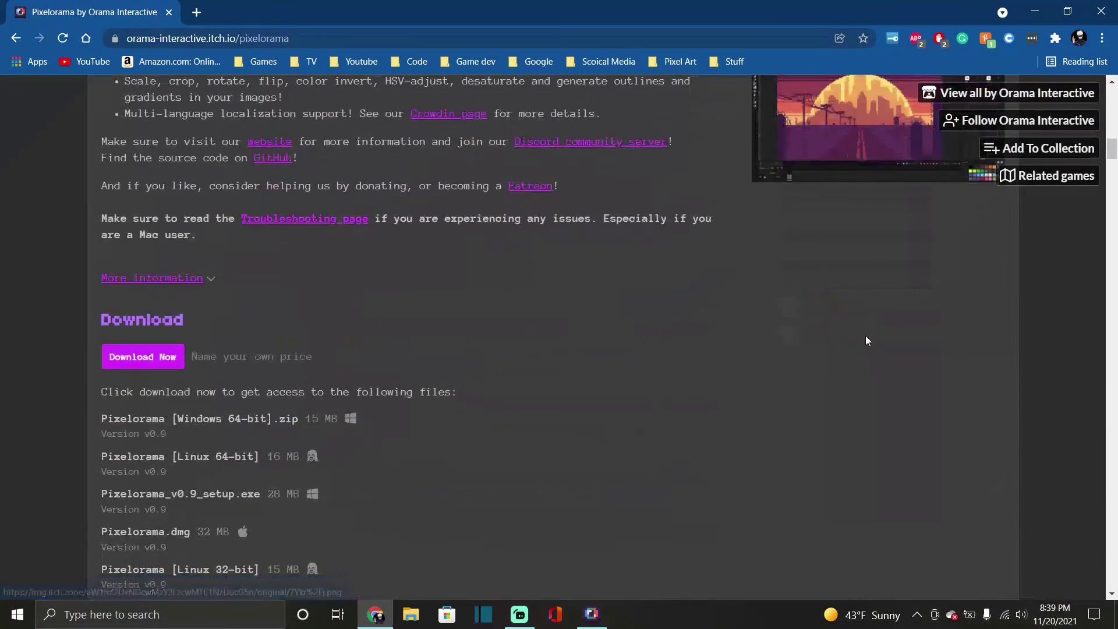
scroll(204, 414, down, 4)
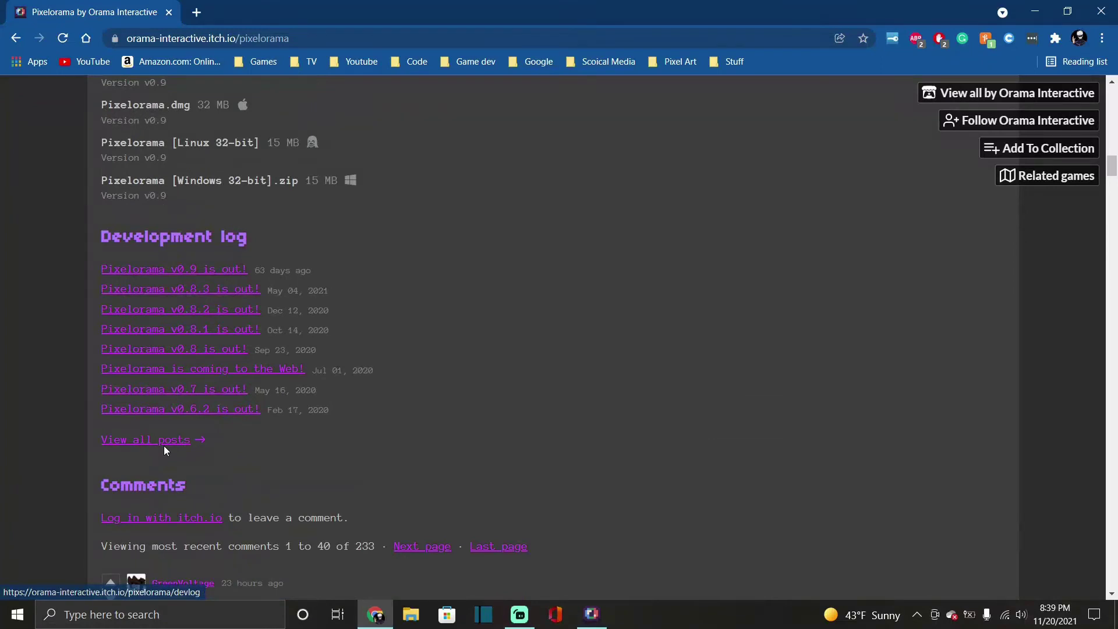
scroll(163, 445, down, 5)
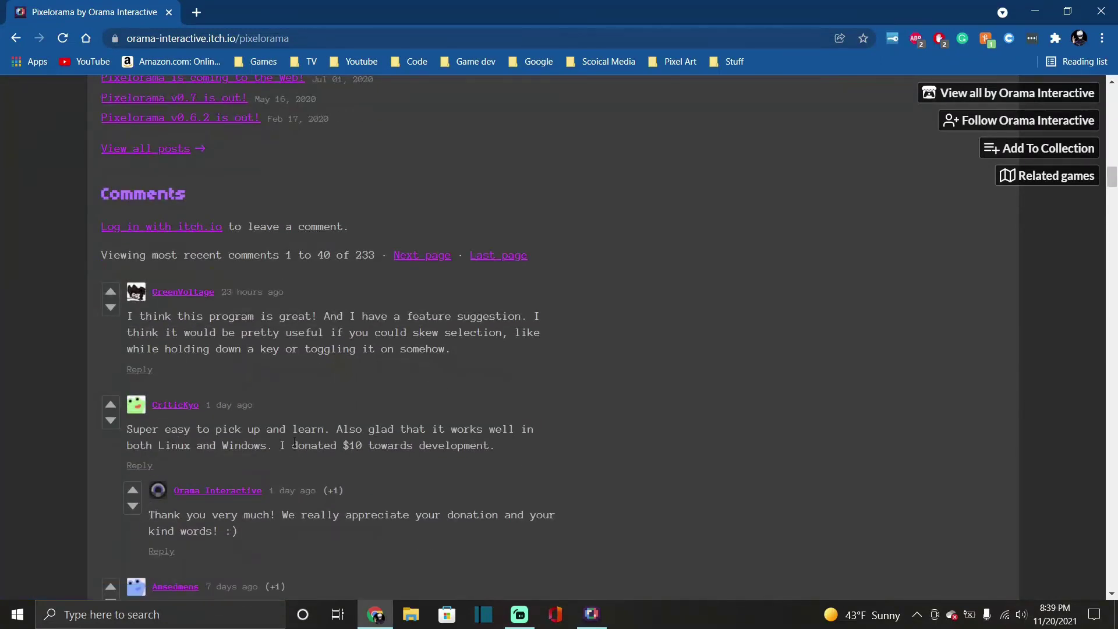
scroll(403, 438, down, 3)
scroll(404, 442, down, 3)
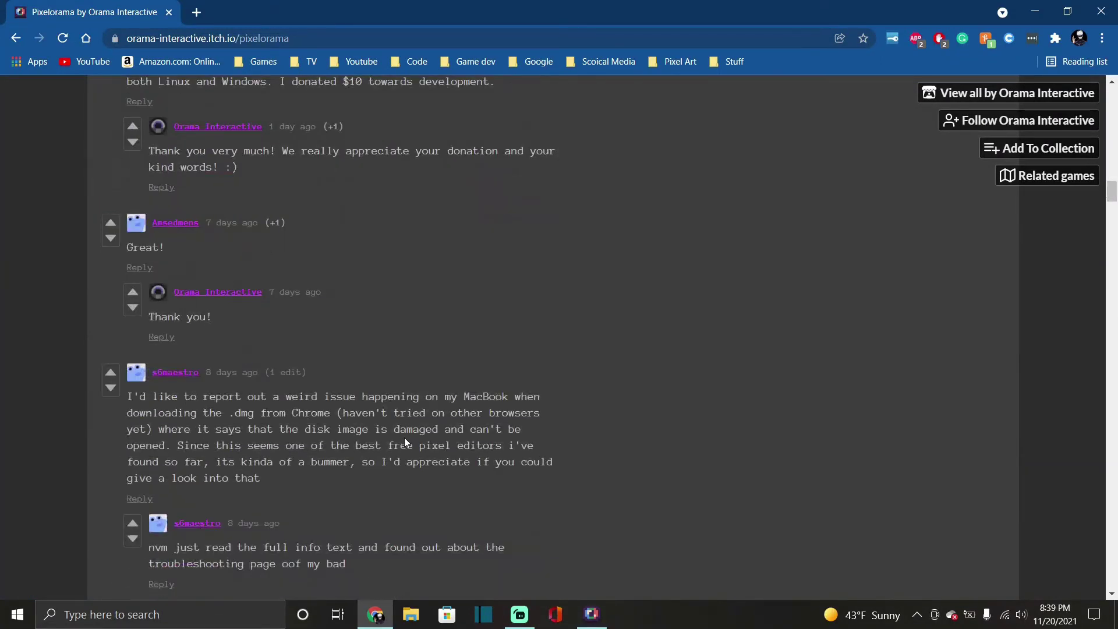
scroll(412, 435, up, 10)
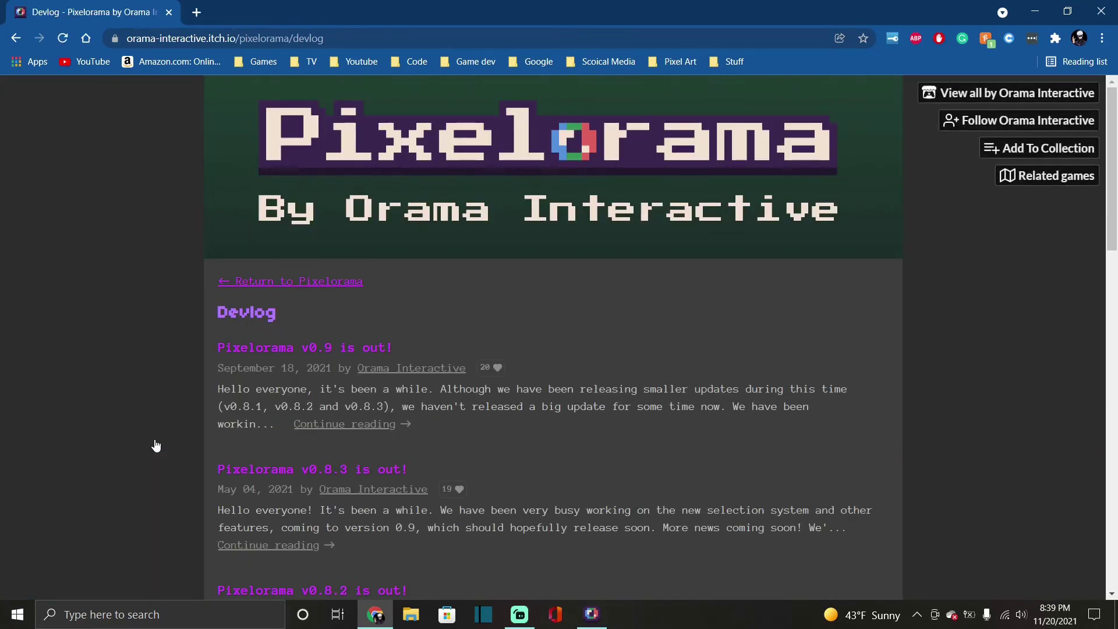
scroll(702, 191, down, 3)
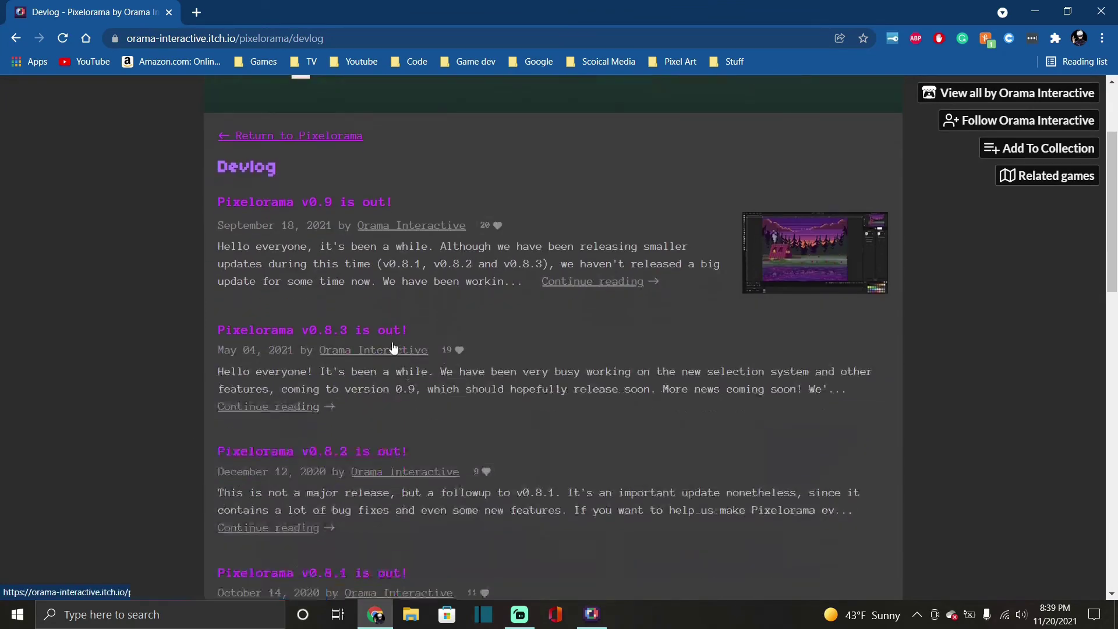
scroll(554, 261, down, 3)
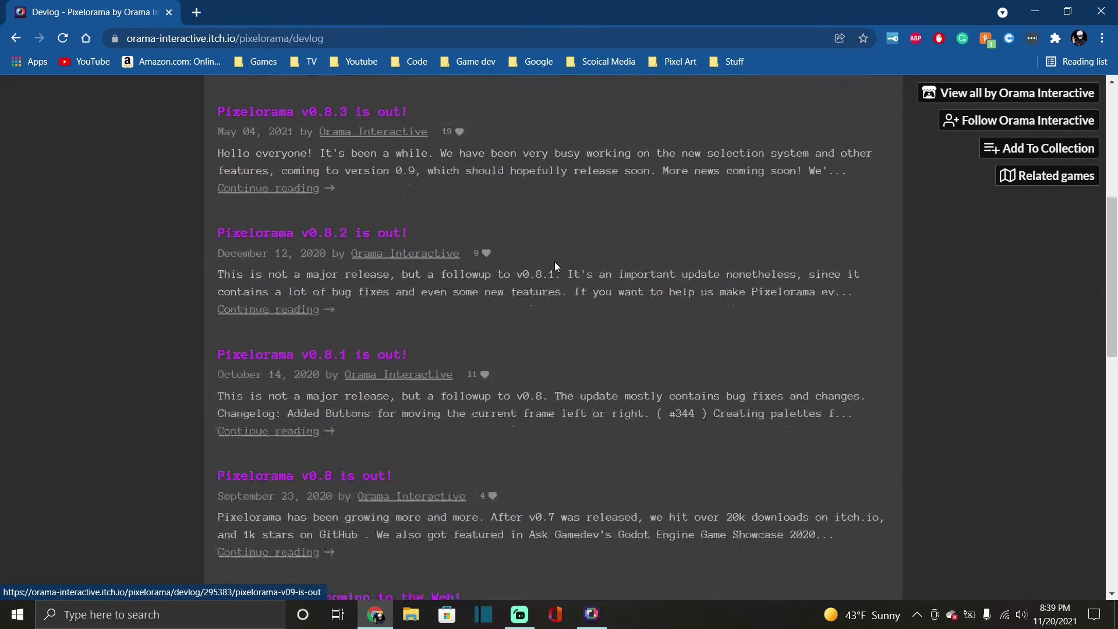
scroll(555, 261, up, 3)
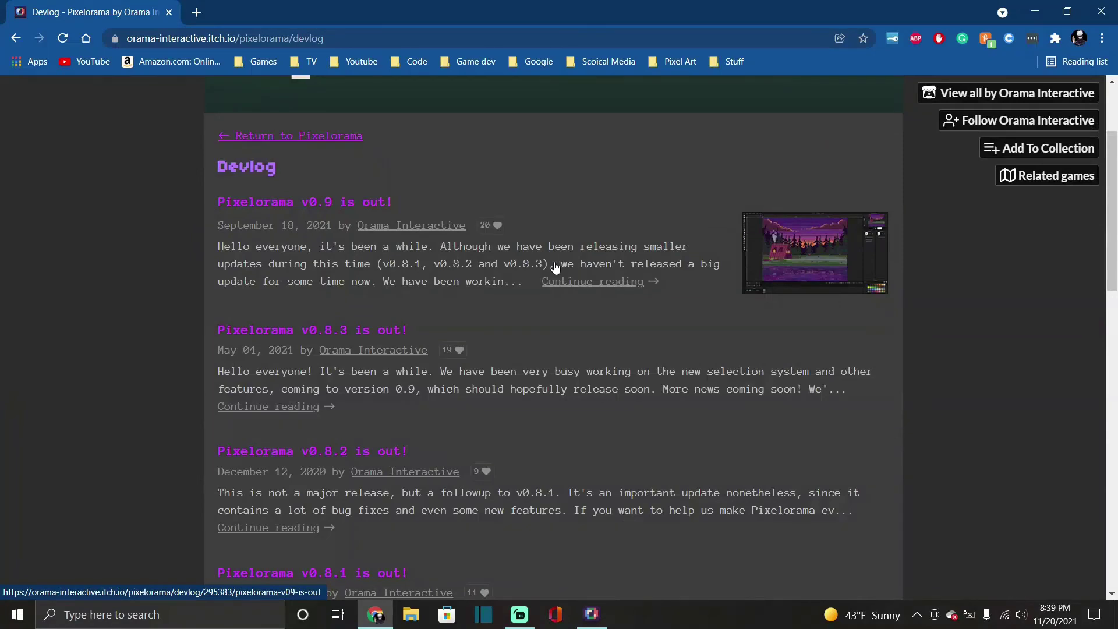
scroll(555, 267, down, 10)
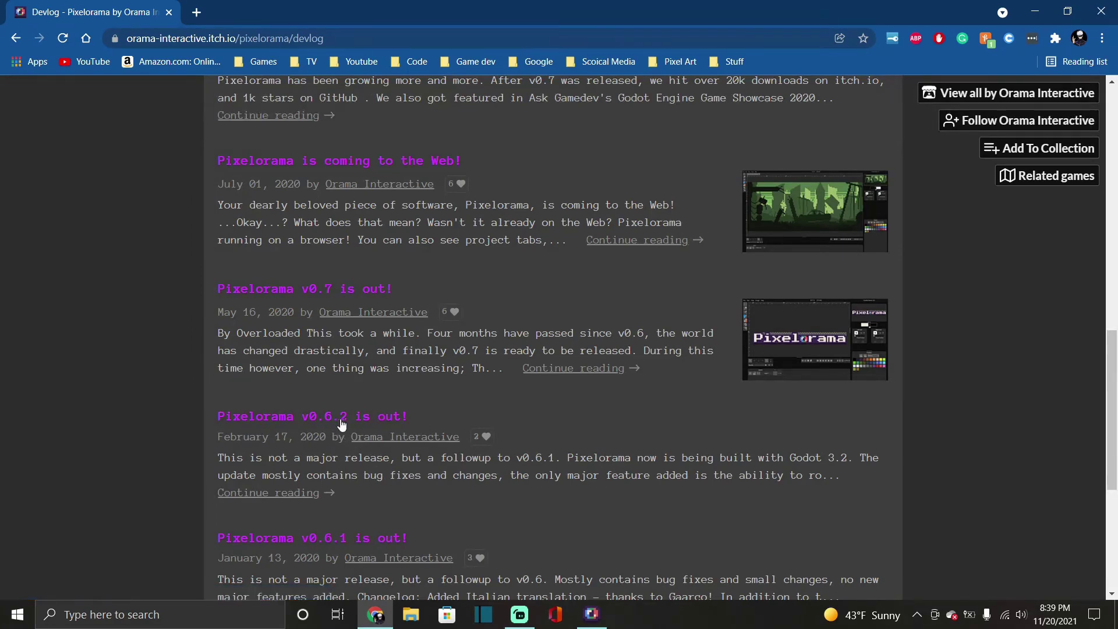
scroll(319, 439, down, 2)
scroll(319, 439, down, 4)
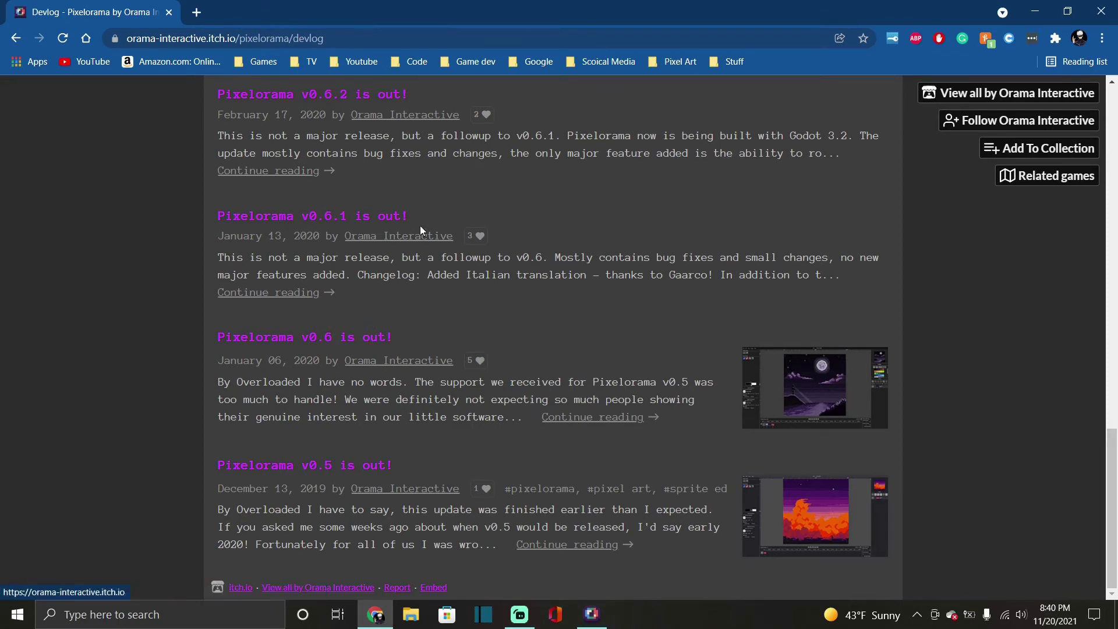
scroll(362, 225, up, 1)
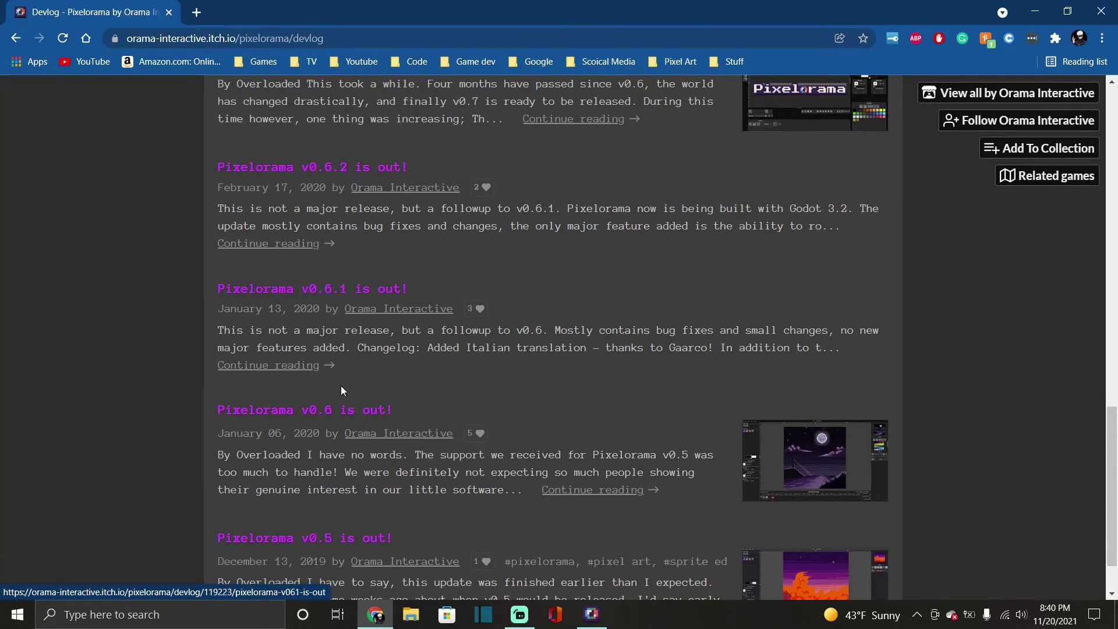
scroll(865, 464, down, 1)
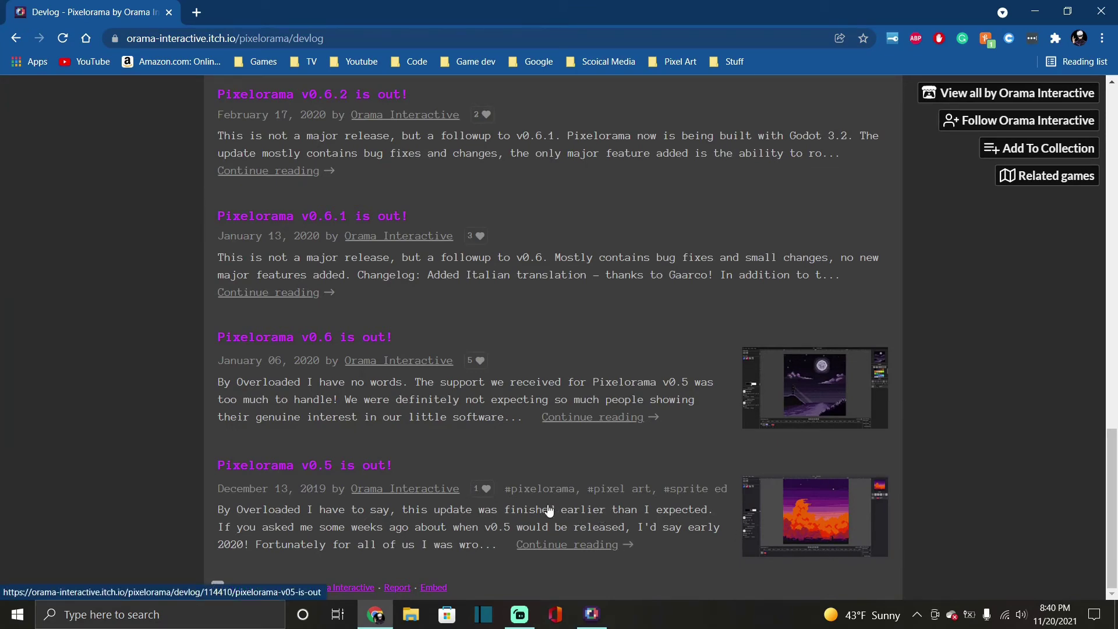
scroll(511, 476, up, 8)
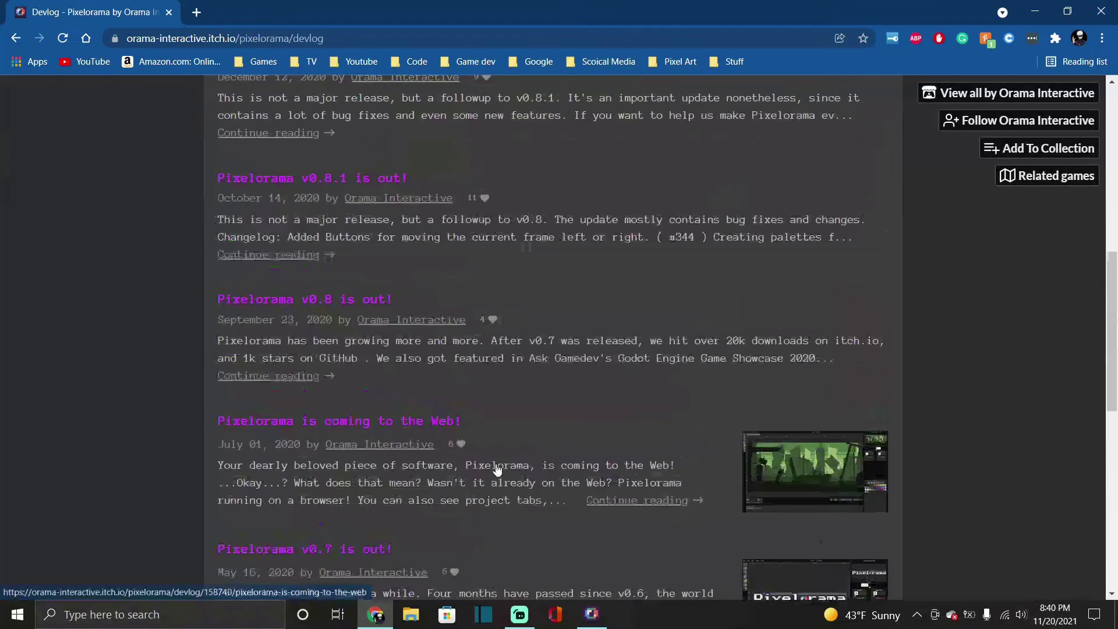
scroll(661, 430, up, 8)
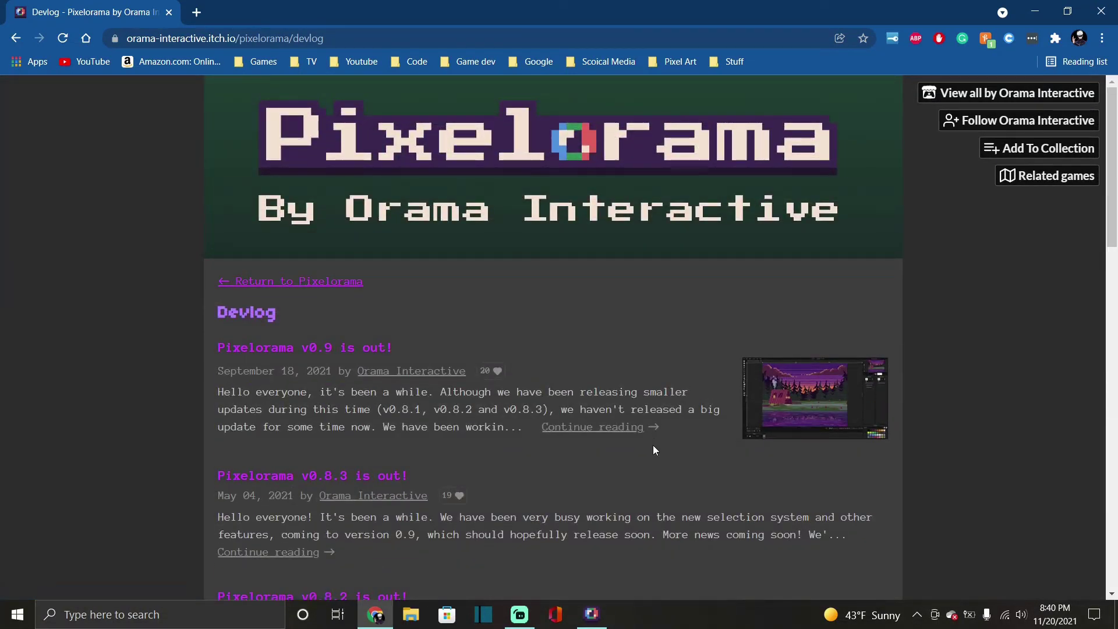
scroll(670, 483, down, 2)
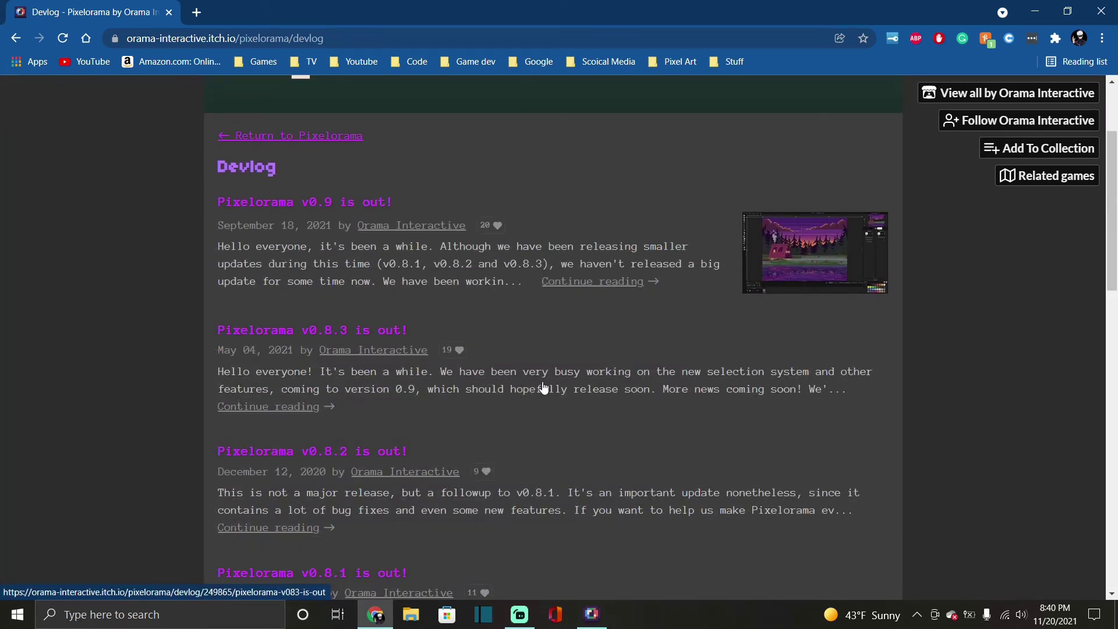
scroll(580, 395, down, 1)
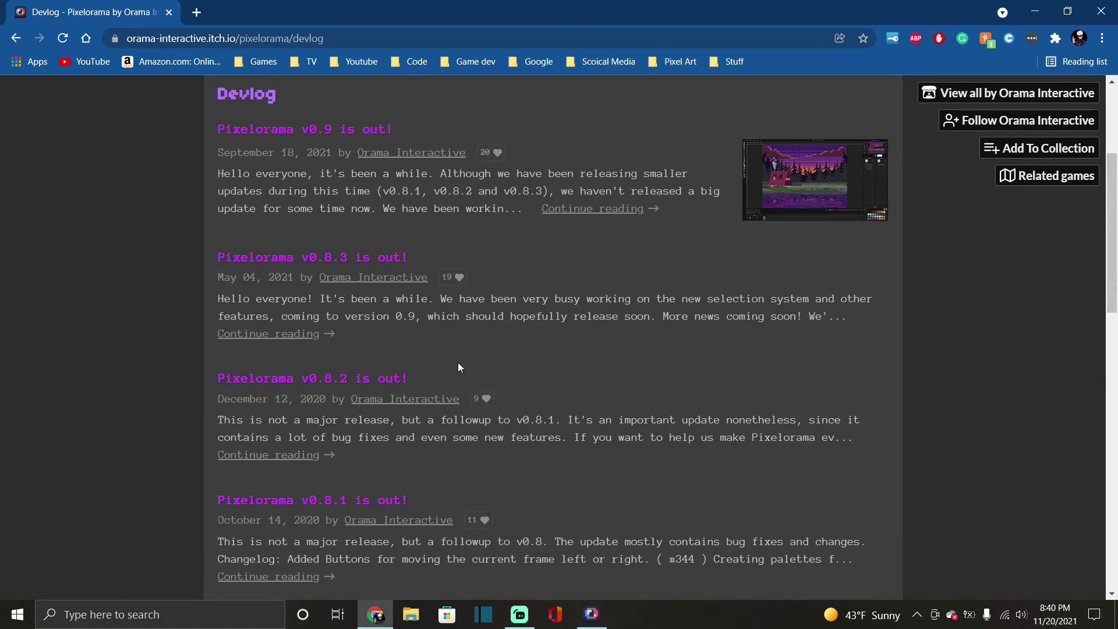
scroll(515, 302, up, 3)
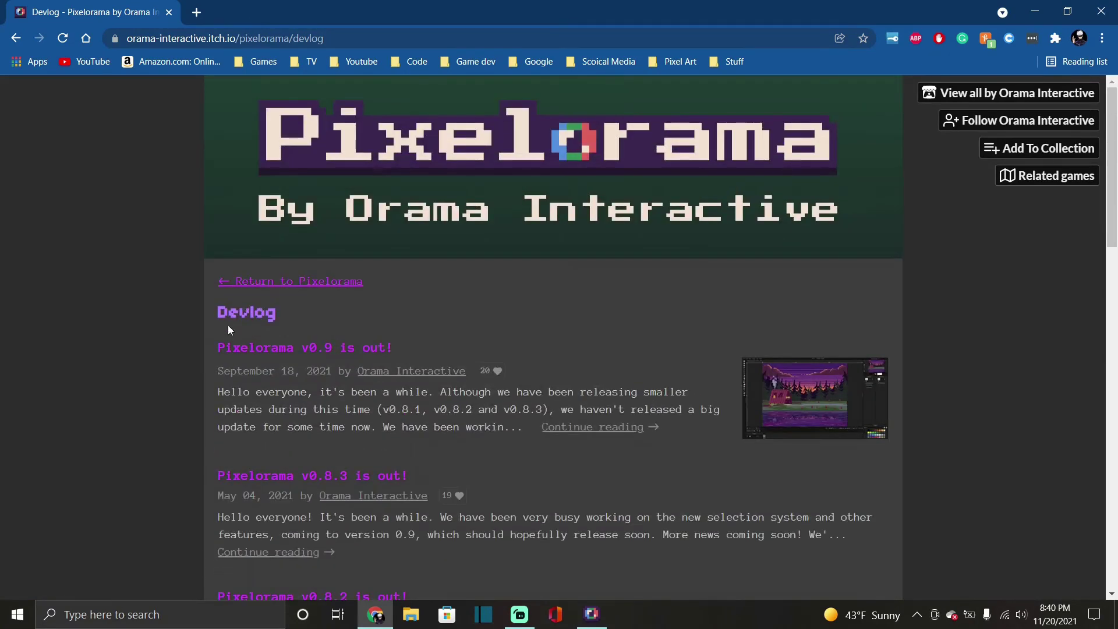
Return from the devlog to the main Pixelorama itch.io page and skim it
click(243, 282)
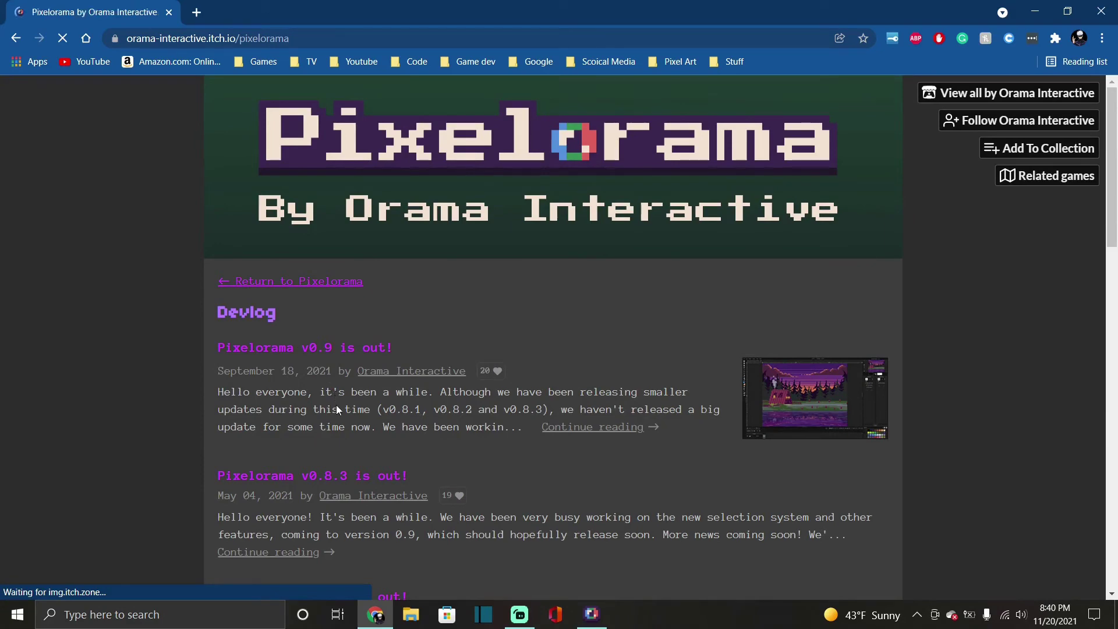
scroll(384, 412, down, 5)
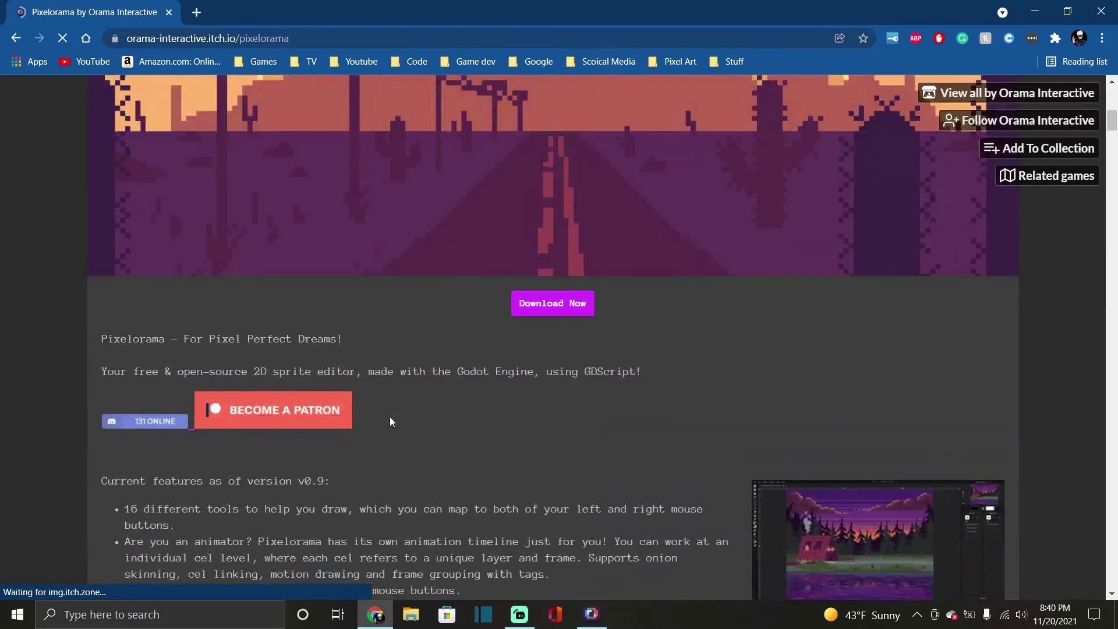
scroll(390, 418, down, 4)
scroll(391, 417, up, 7)
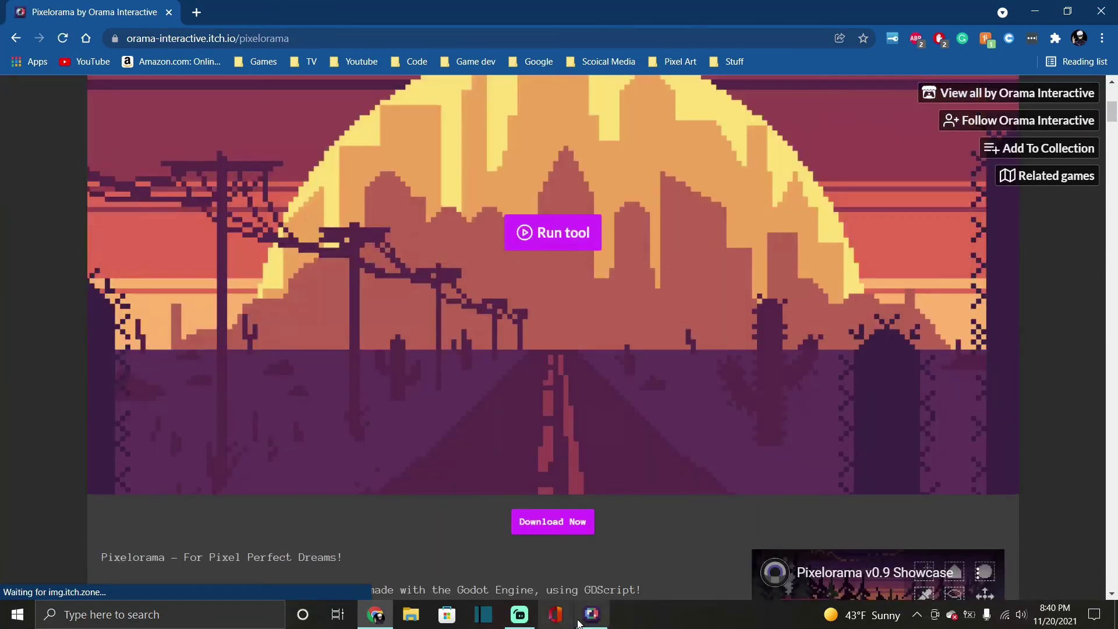
Minimize the Pixelorama editor and Chrome, then restore Chrome on the itch.io page
click(588, 617)
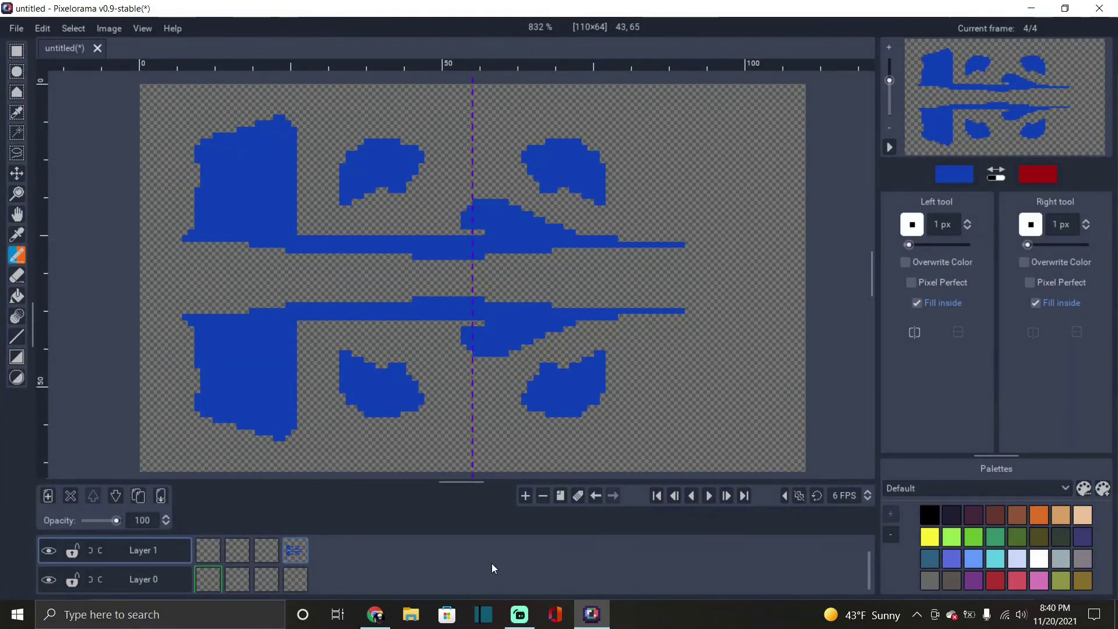
click(1031, 9)
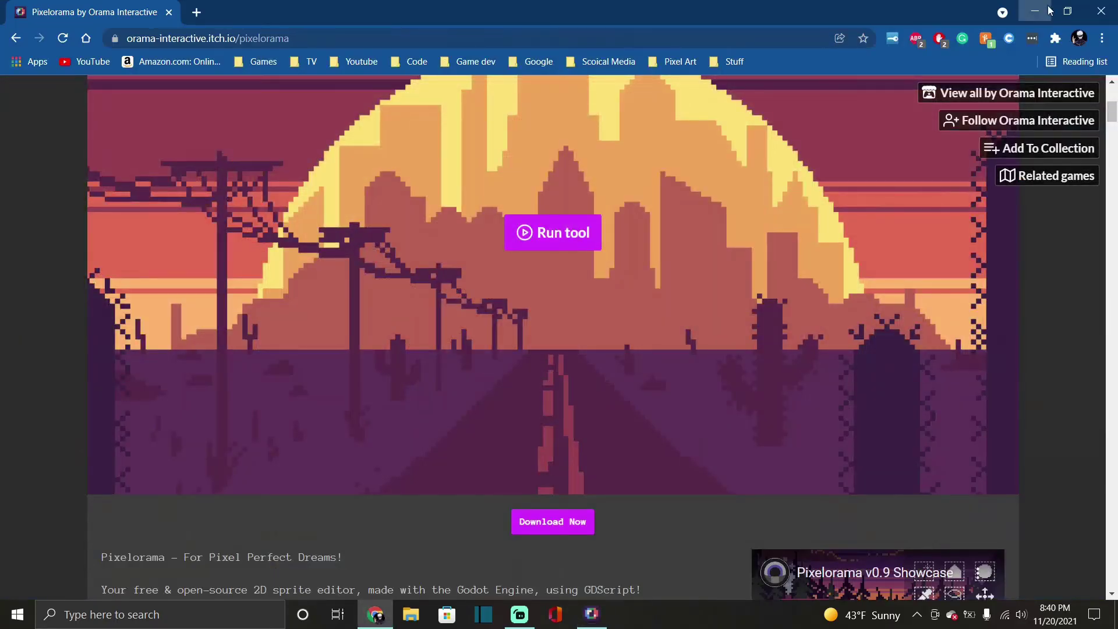
click(1049, 10)
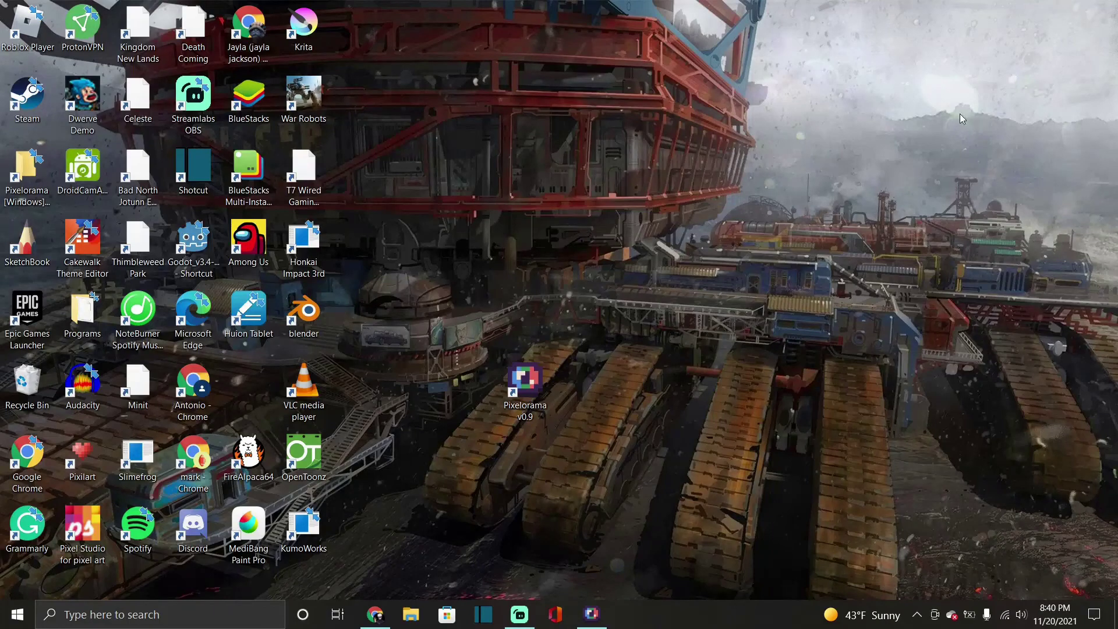
click(375, 615)
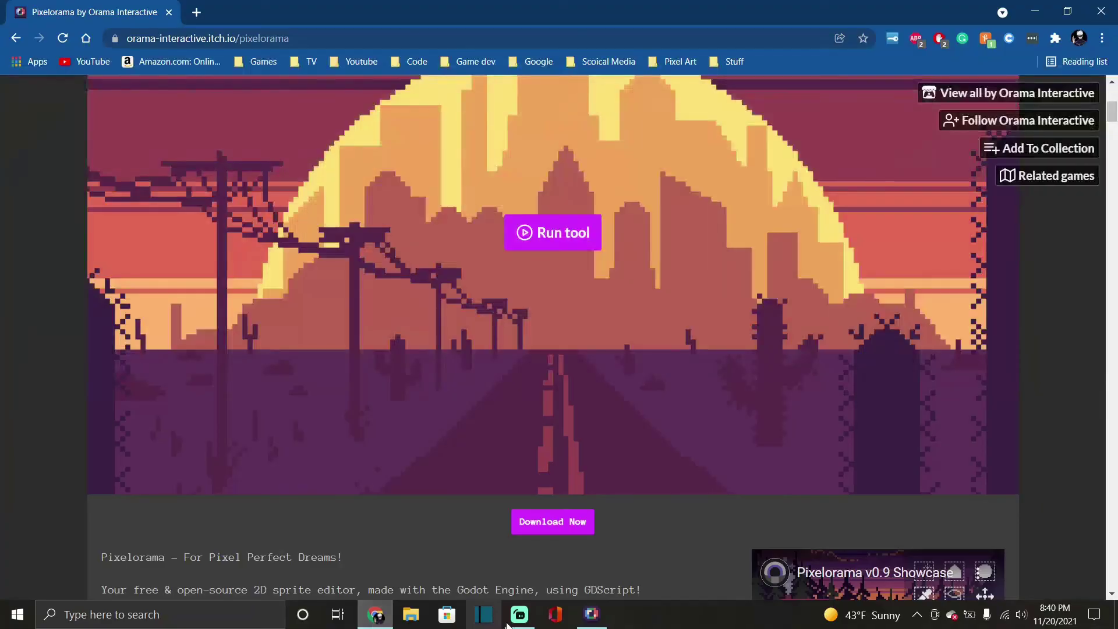
Scroll to the Download file list and back to the top, then minimize Chrome
scroll(175, 372, down, 5)
scroll(207, 350, down, 10)
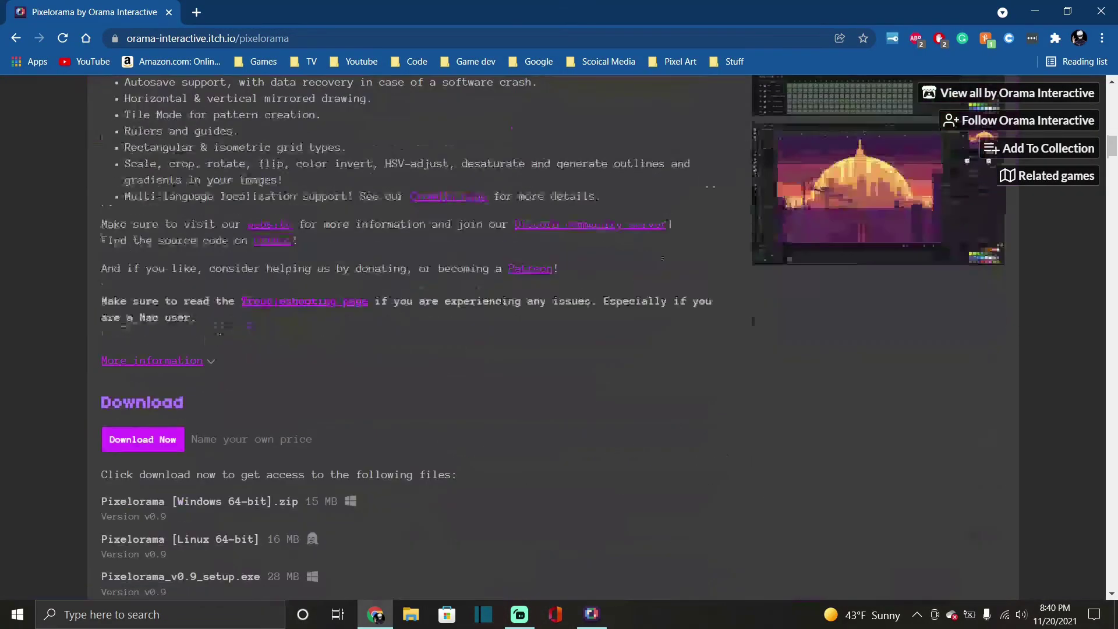
scroll(469, 315, down, 6)
scroll(413, 317, up, 3)
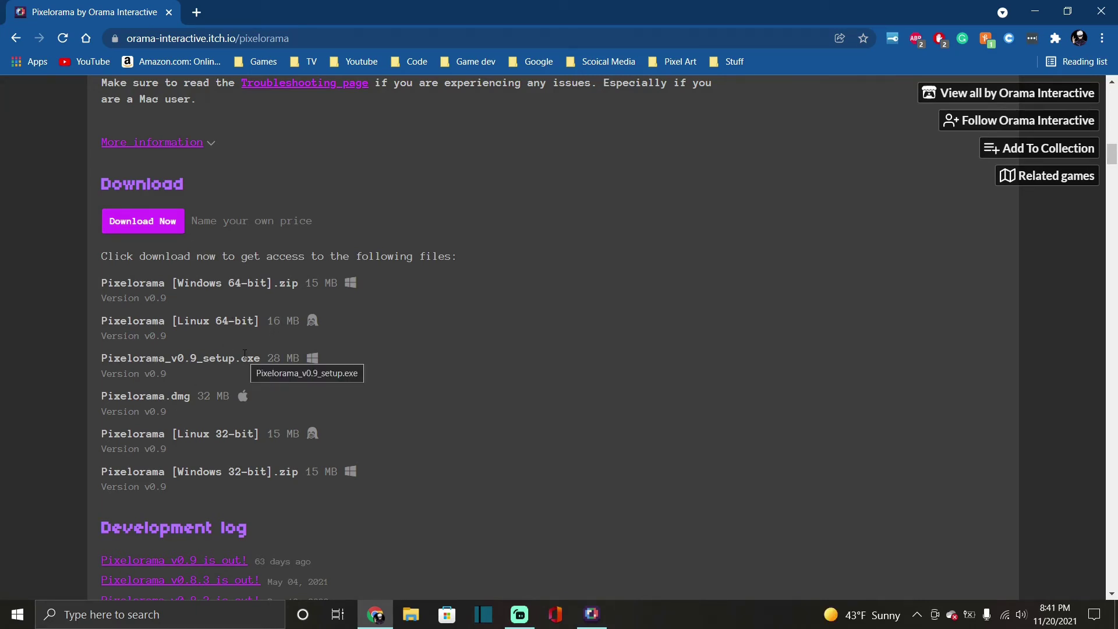
scroll(327, 343, down, 1)
scroll(330, 347, up, 1)
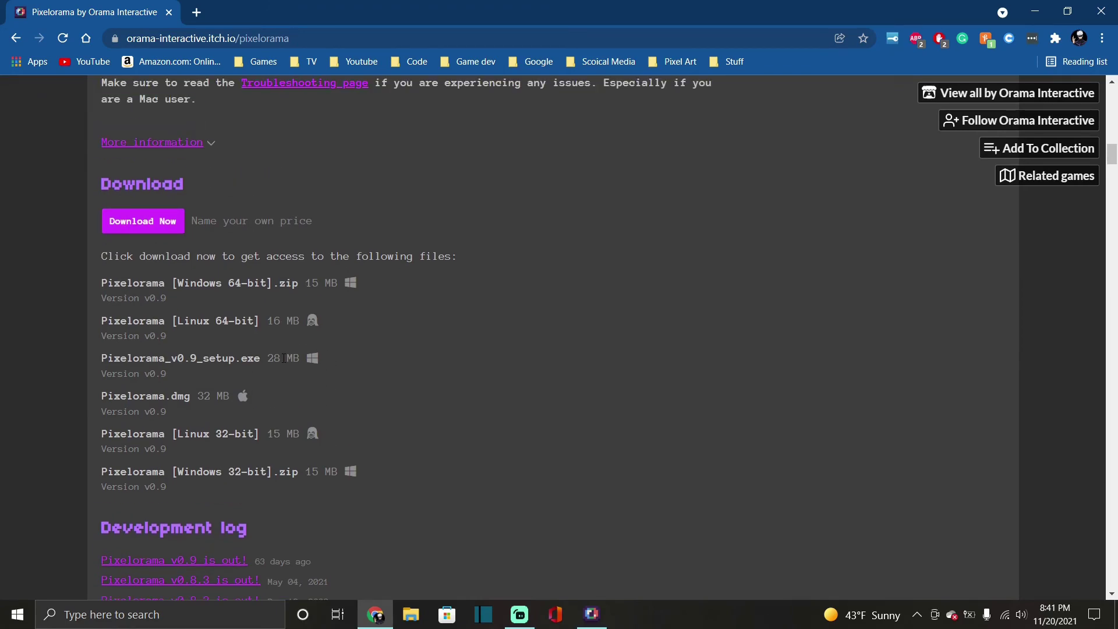
scroll(426, 295, up, 15)
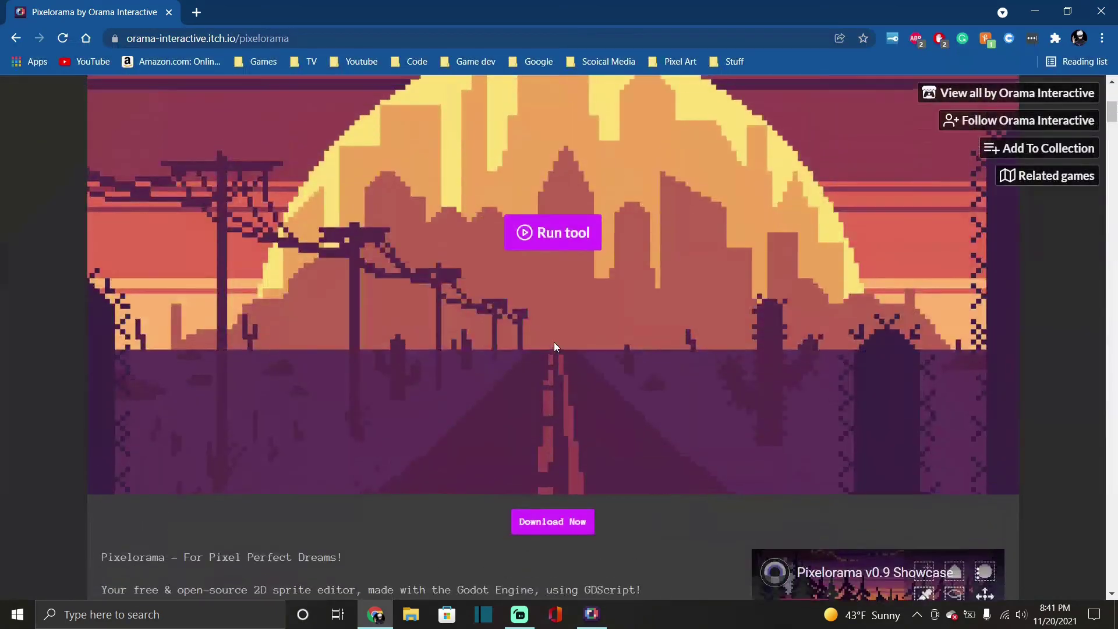
scroll(554, 346, up, 6)
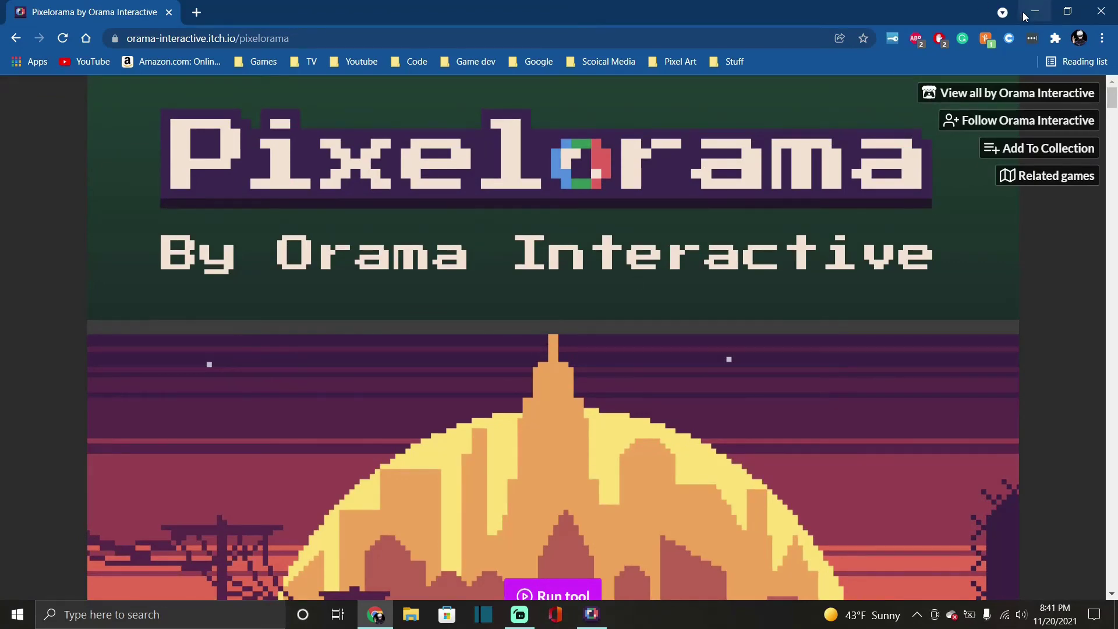
click(1033, 9)
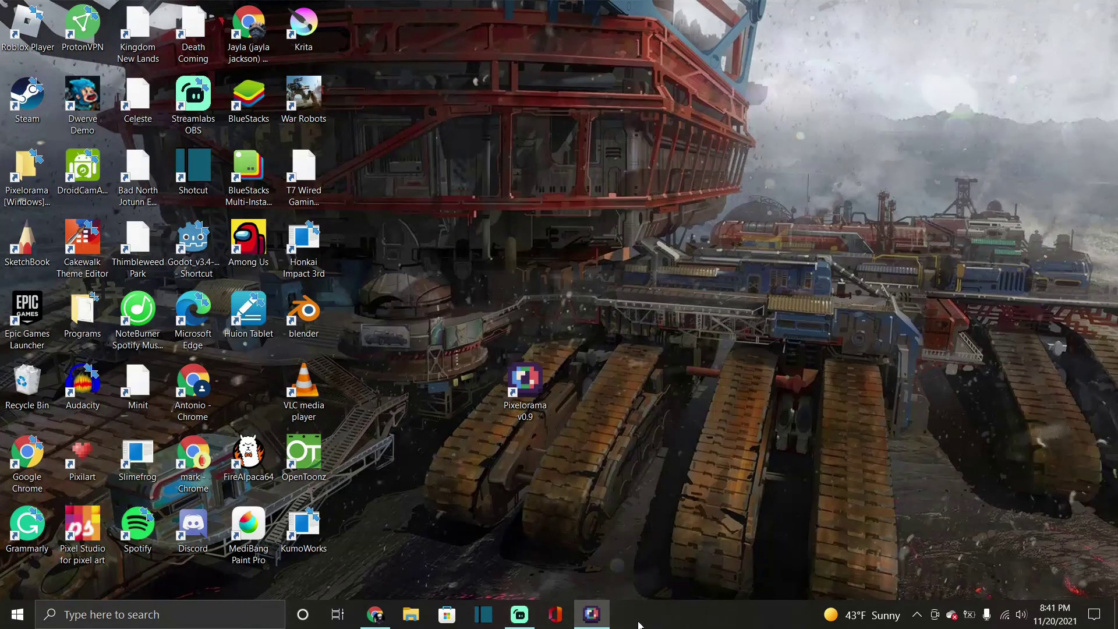
click(584, 621)
click(16, 27)
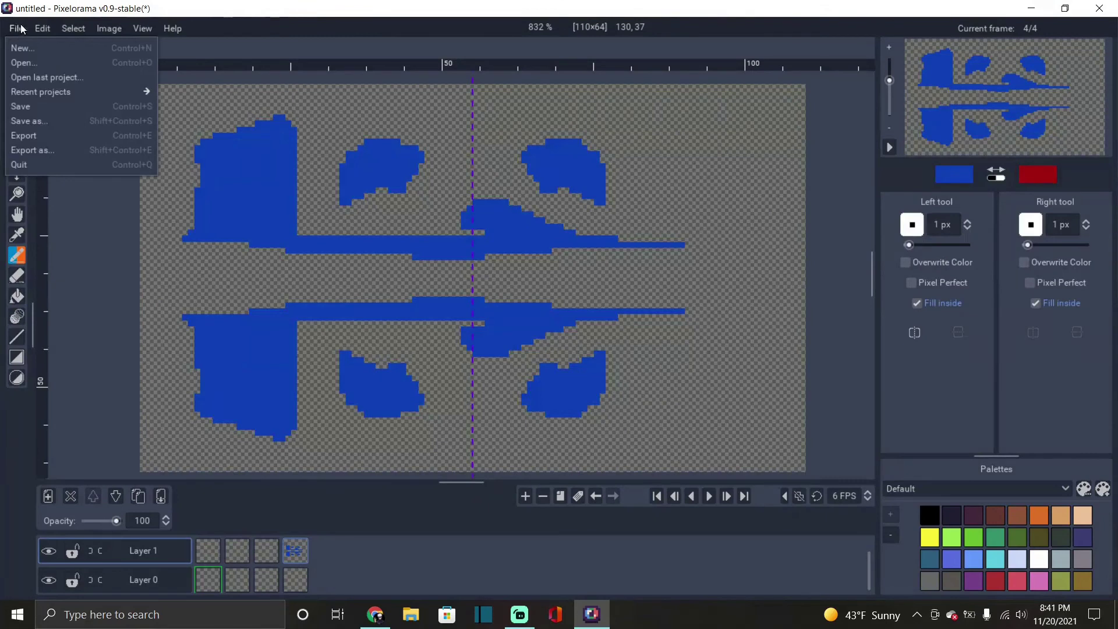
mouse_move(42, 29)
click(22, 30)
click(44, 34)
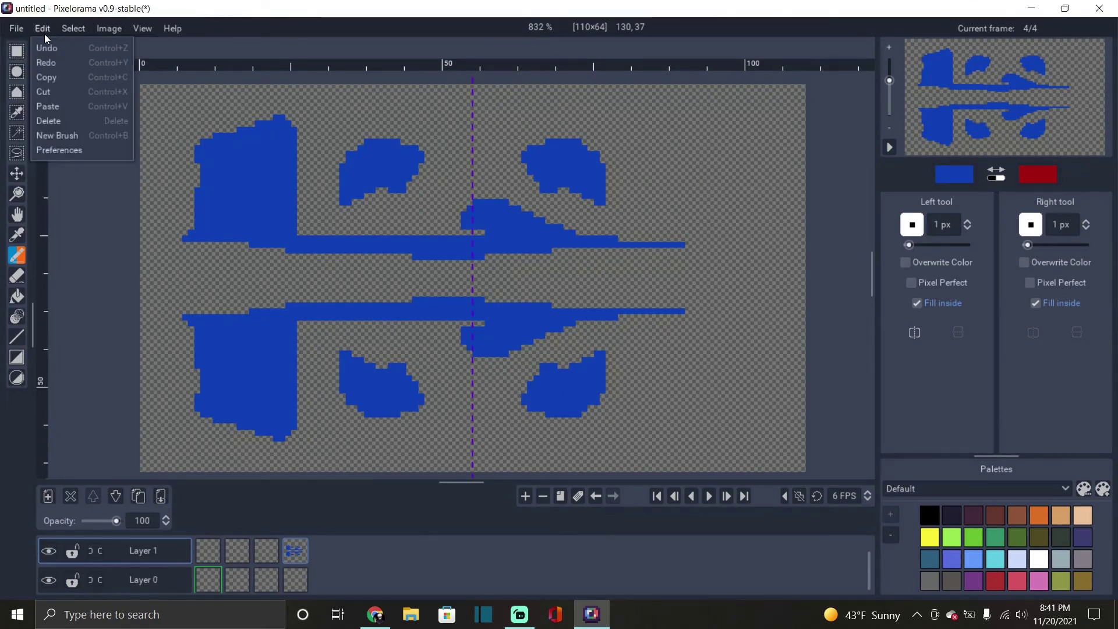
click(104, 259)
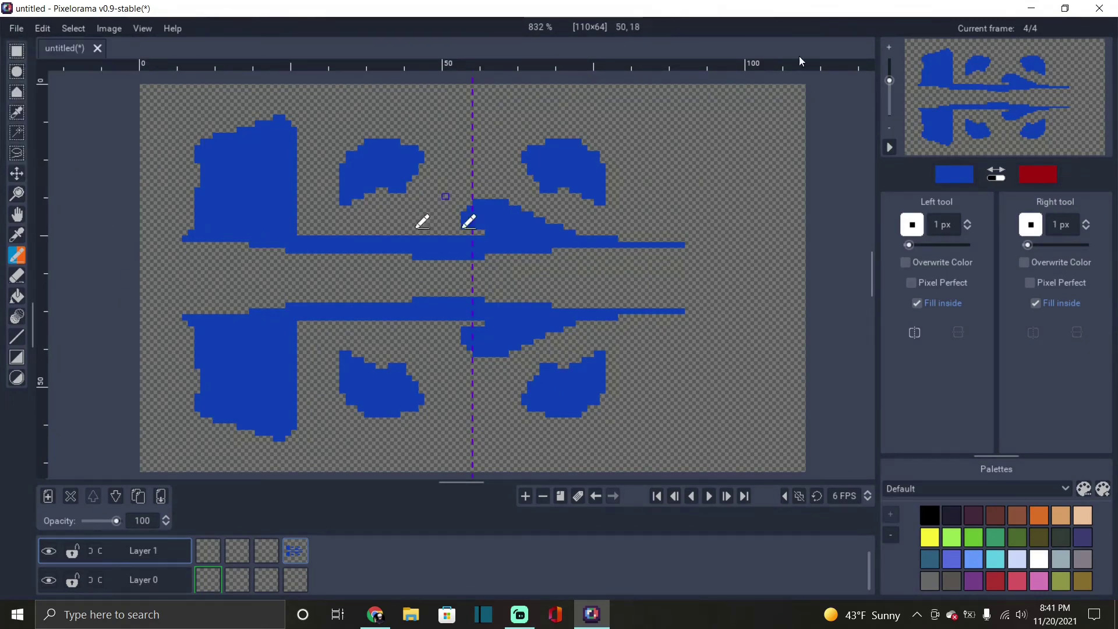
click(1030, 9)
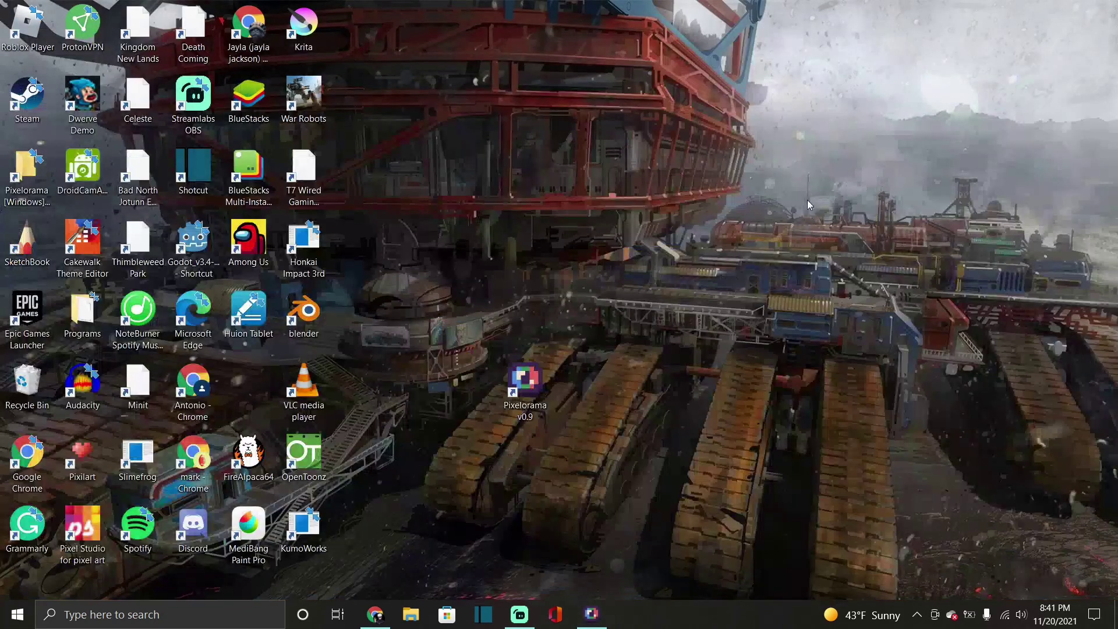